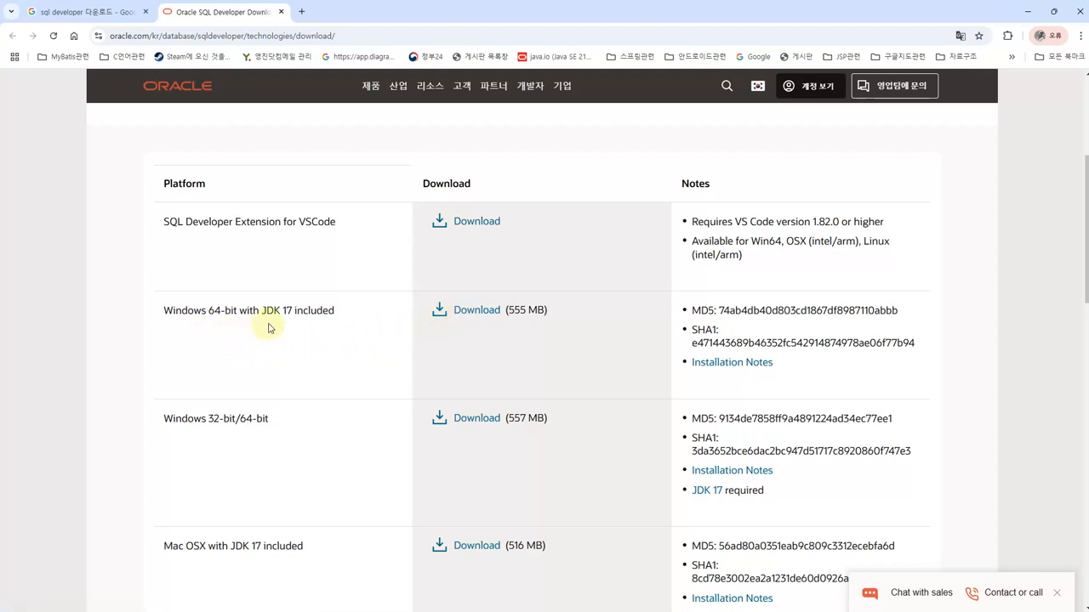
Download the Windows 64-bit SQL Developer zip with JDK 17 (555 MB) and open it from Chrome's downloads
{"action": "left_click_drag", "start_coordinate": [262, 312], "coordinate": [289, 312]}
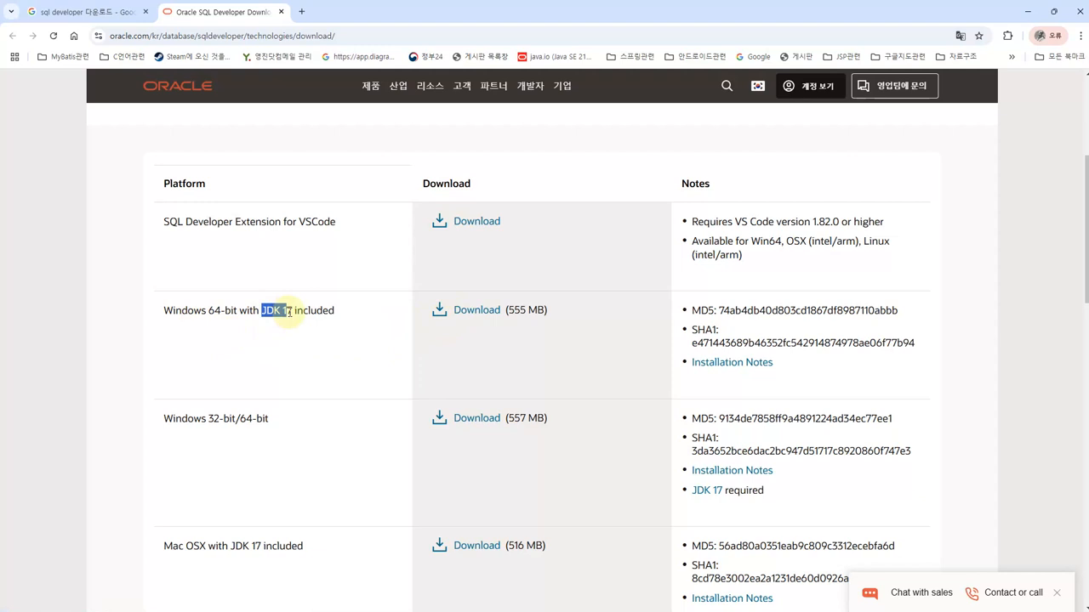
{"action": "left_click", "coordinate": [280, 339]}
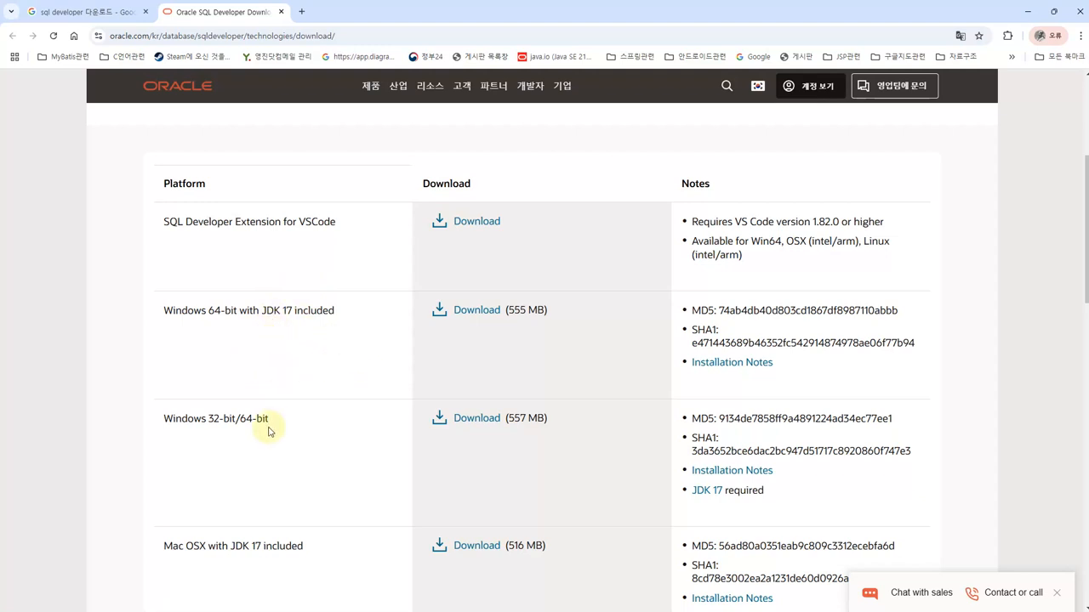
{"action": "scroll", "coordinate": [267, 428], "scroll_direction": "down", "scroll_amount": 1}
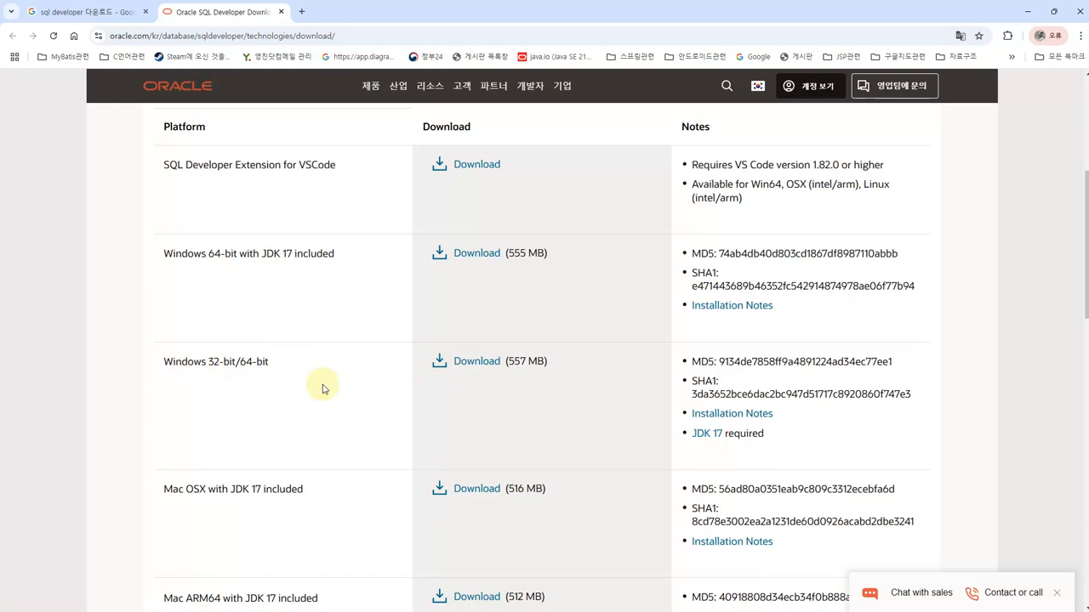
{"action": "left_click", "coordinate": [461, 274]}
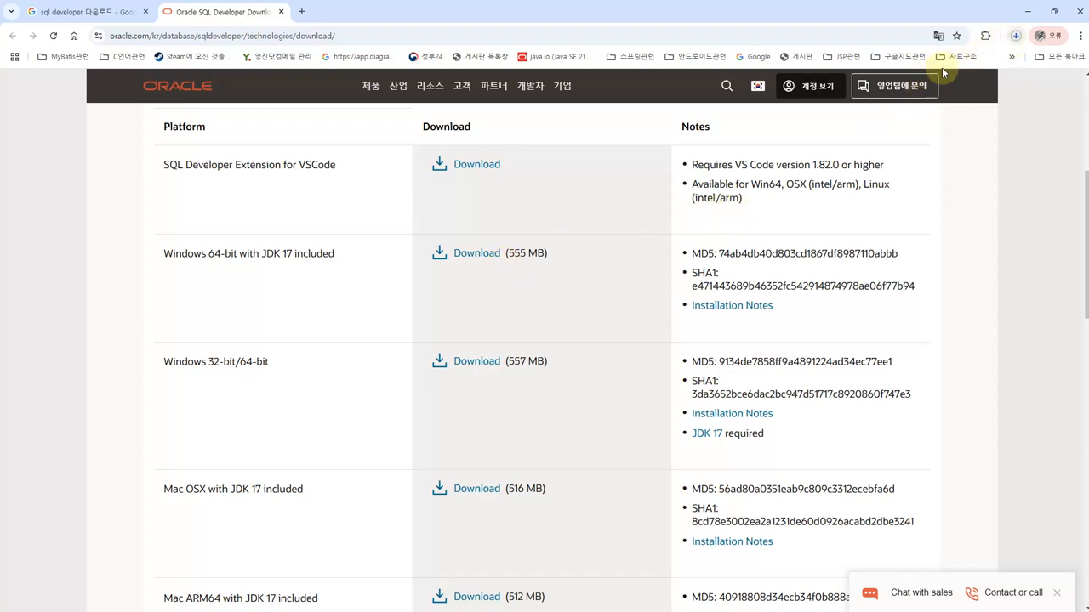
{"action": "left_click", "coordinate": [1017, 39]}
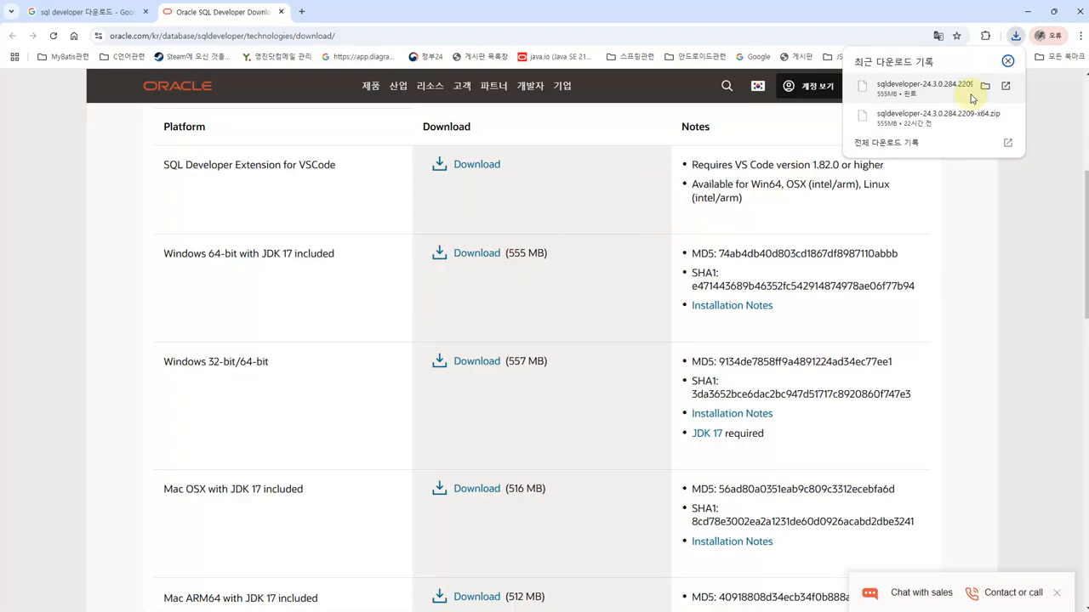
{"action": "left_click", "coordinate": [984, 86]}
Extract the SQL Developer zip with 알집 into a folder named after it, declining the follow-up prompt
{"action": "left_click", "coordinate": [178, 136]}
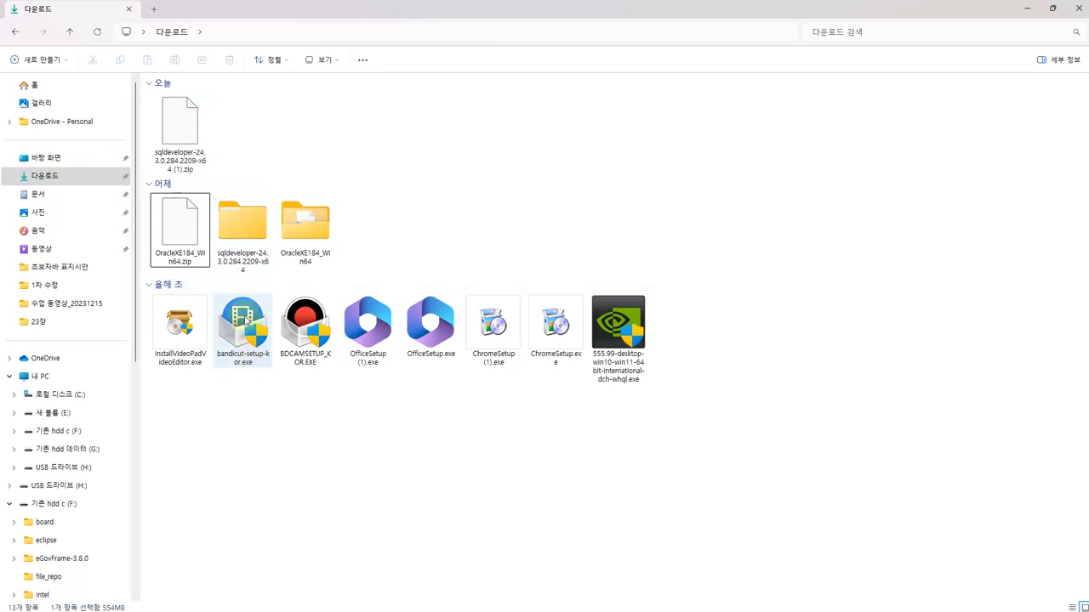
{"action": "left_click", "coordinate": [201, 148]}
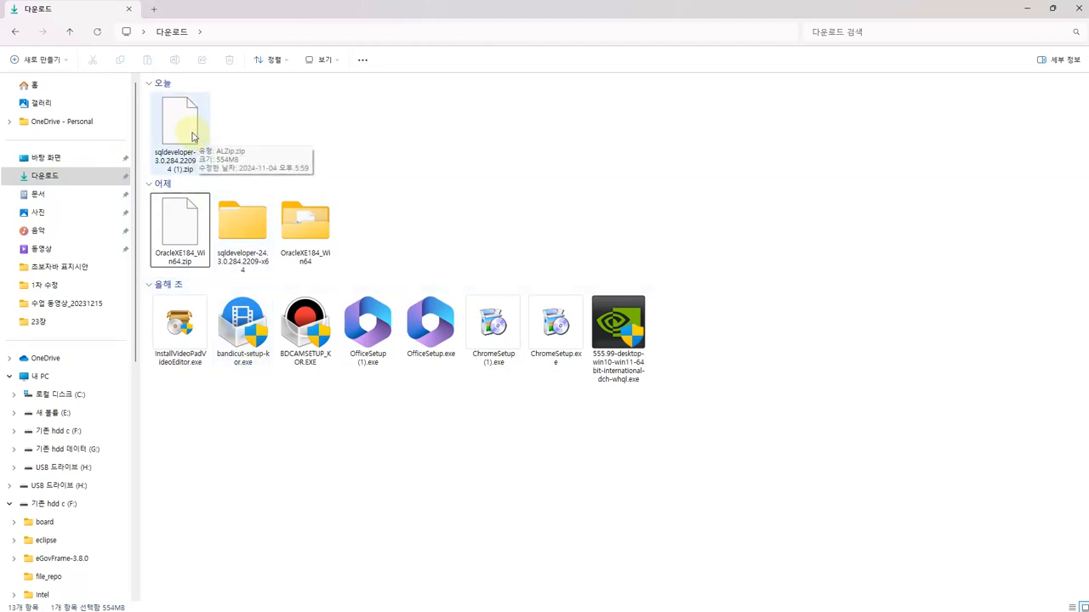
{"action": "left_click", "coordinate": [192, 142]}
{"action": "right_click", "coordinate": [193, 143]}
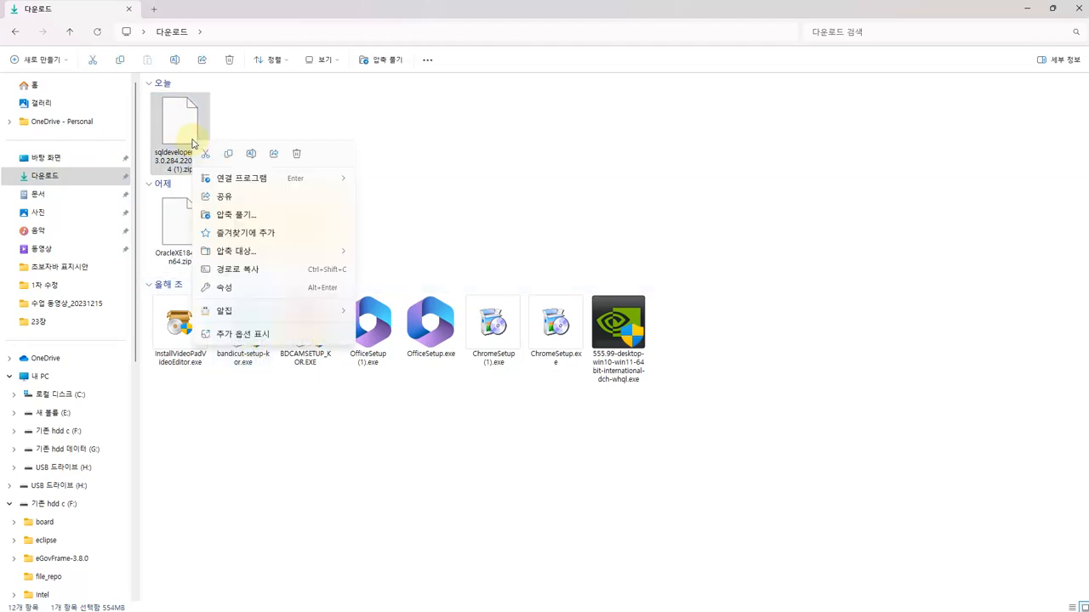
{"action": "mouse_move", "coordinate": [263, 314]}
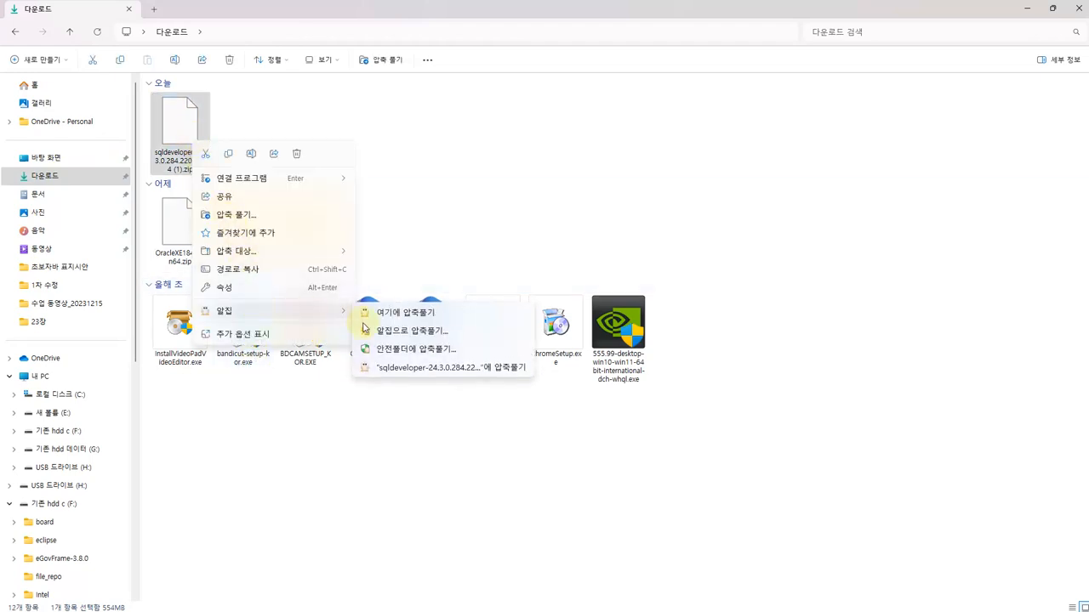
{"action": "left_click", "coordinate": [388, 369]}
{"action": "left_click", "coordinate": [636, 355]}
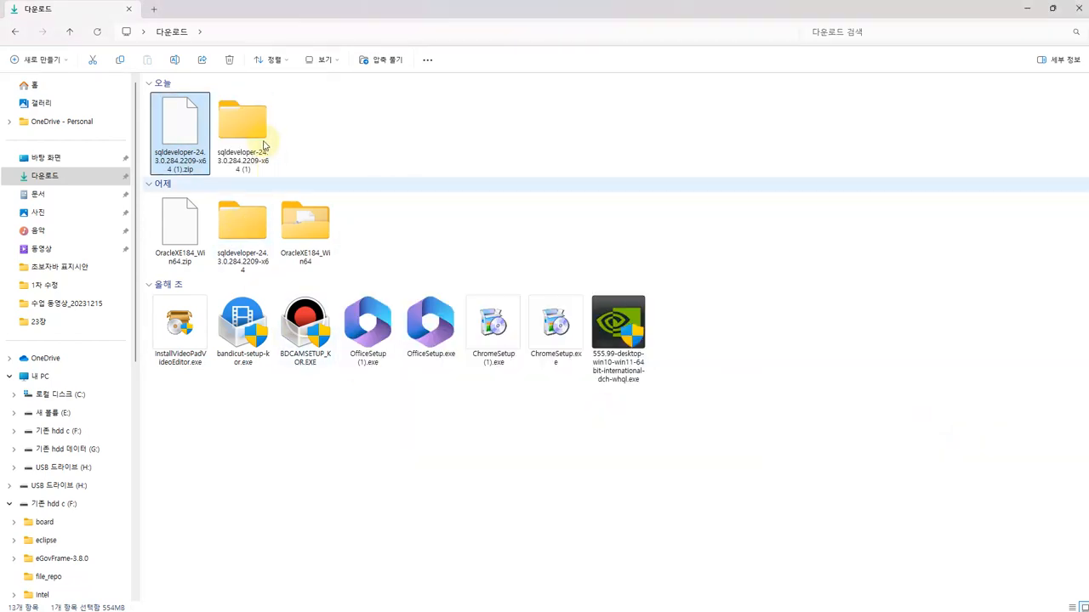
Open the extracted folder's inner sqldeveloper folder and launch sqldeveloper.exe
{"action": "left_click", "coordinate": [261, 147]}
{"action": "double_click", "coordinate": [261, 147]}
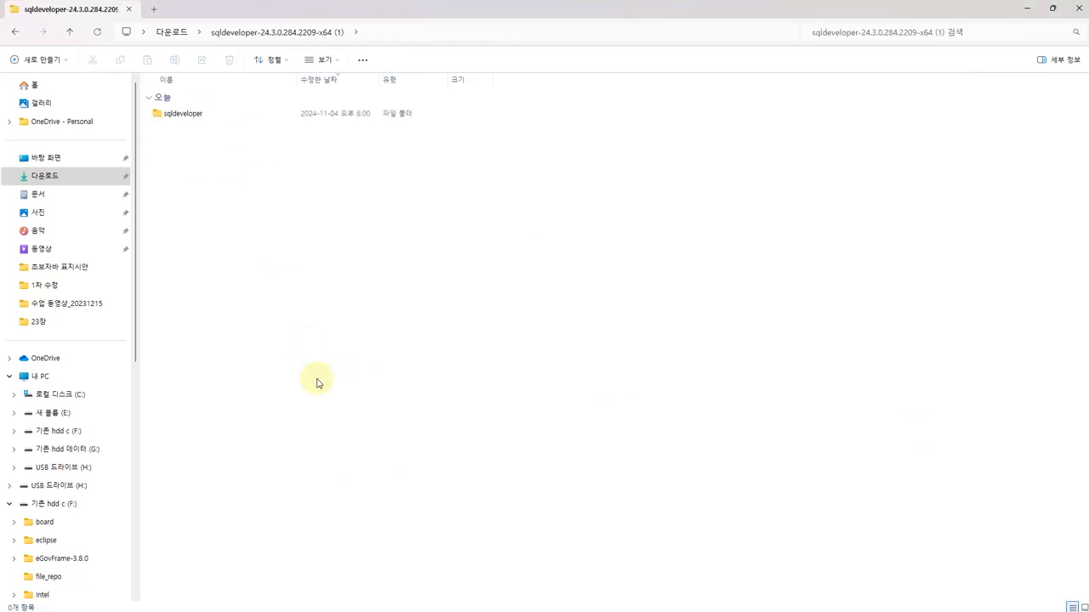
{"action": "key", "text": "Return"}
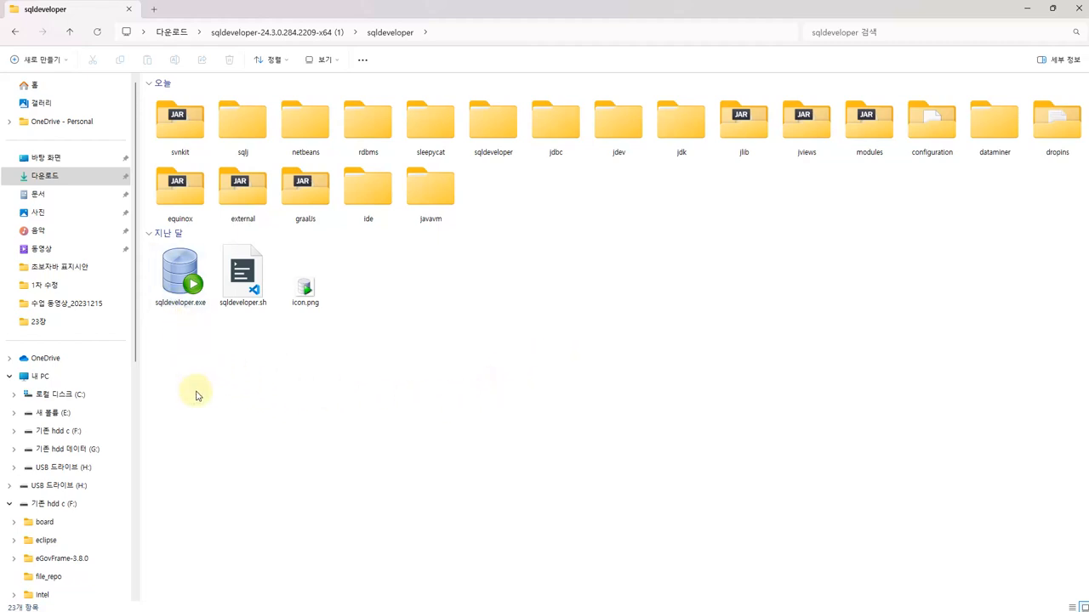
{"action": "left_click", "coordinate": [177, 267]}
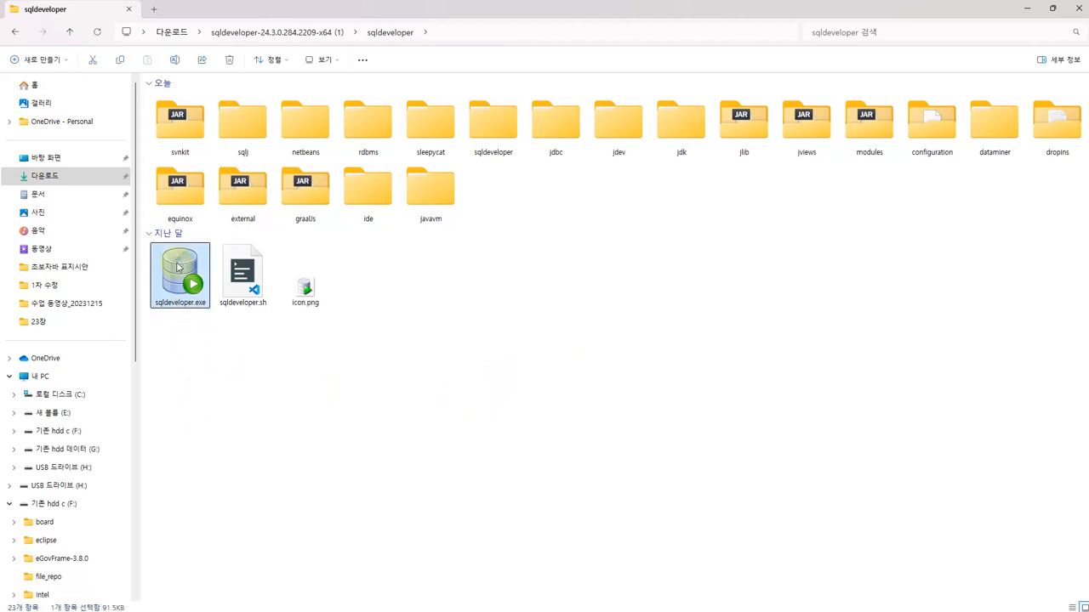
{"action": "double_click", "coordinate": [177, 267]}
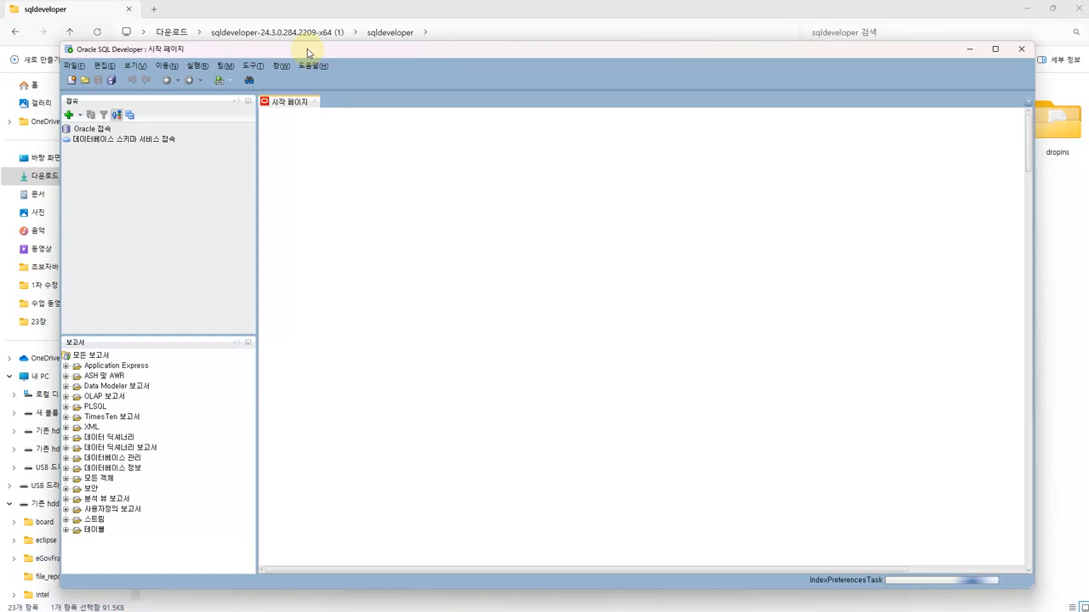
Maximize the SQL Developer window, close the 시작 페이지 tab and widen the connections and reports panels
{"action": "double_click", "coordinate": [307, 50]}
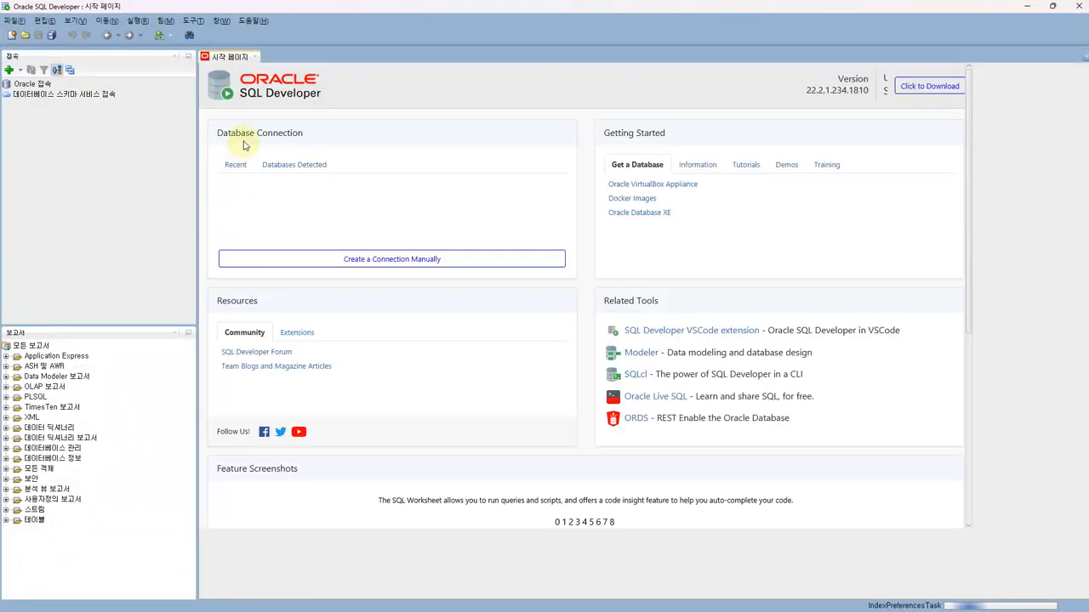
{"action": "scroll", "coordinate": [349, 369], "scroll_direction": "down", "scroll_amount": 5}
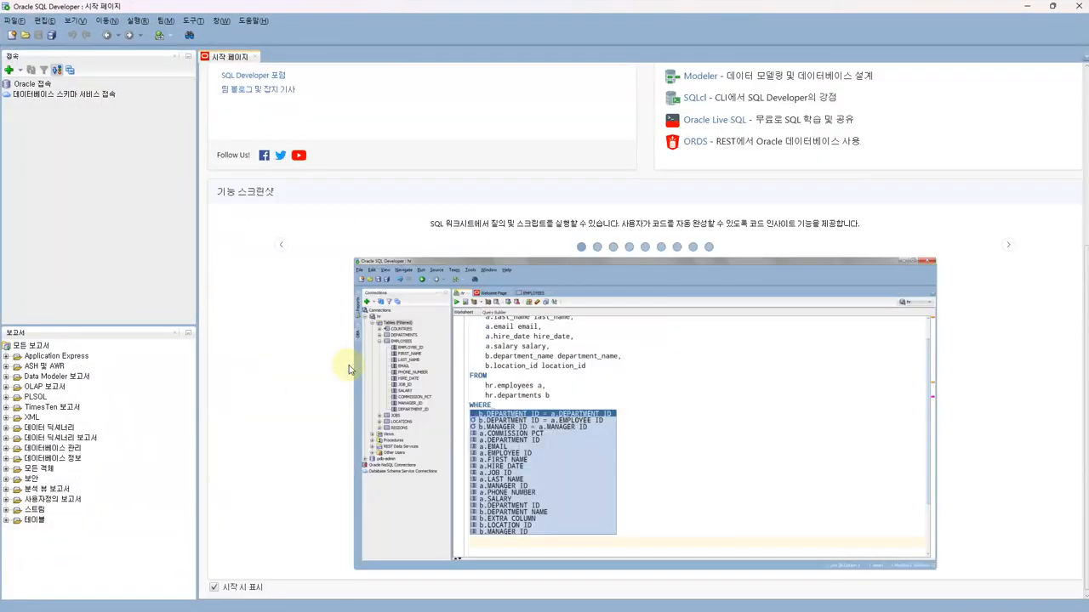
{"action": "scroll", "coordinate": [350, 368], "scroll_direction": "up", "scroll_amount": 3}
{"action": "scroll", "coordinate": [348, 366], "scroll_direction": "down", "scroll_amount": 3}
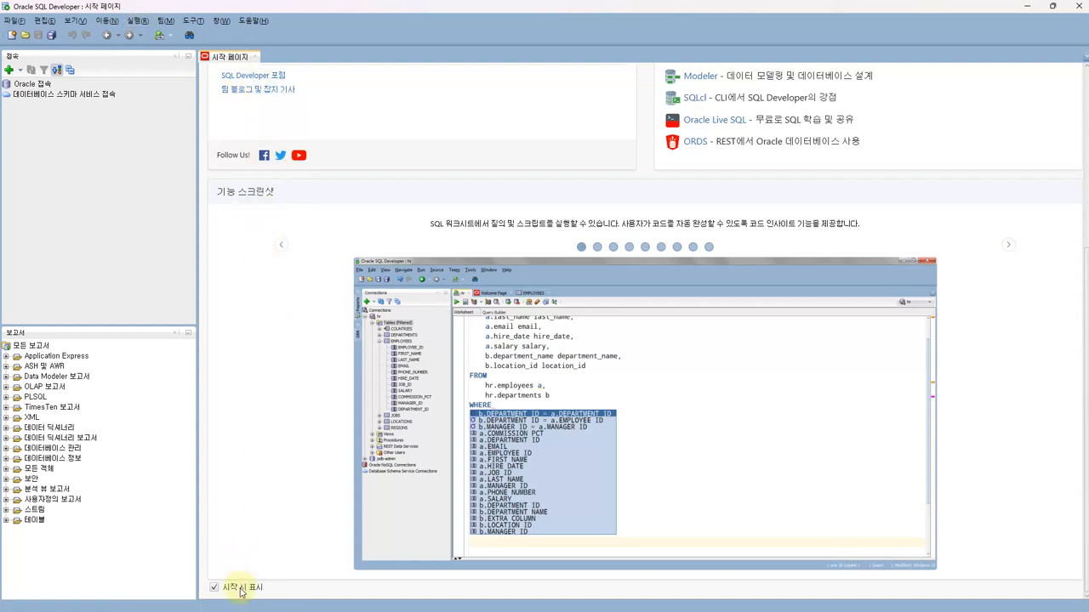
{"action": "scroll", "coordinate": [246, 505], "scroll_direction": "up", "scroll_amount": 3}
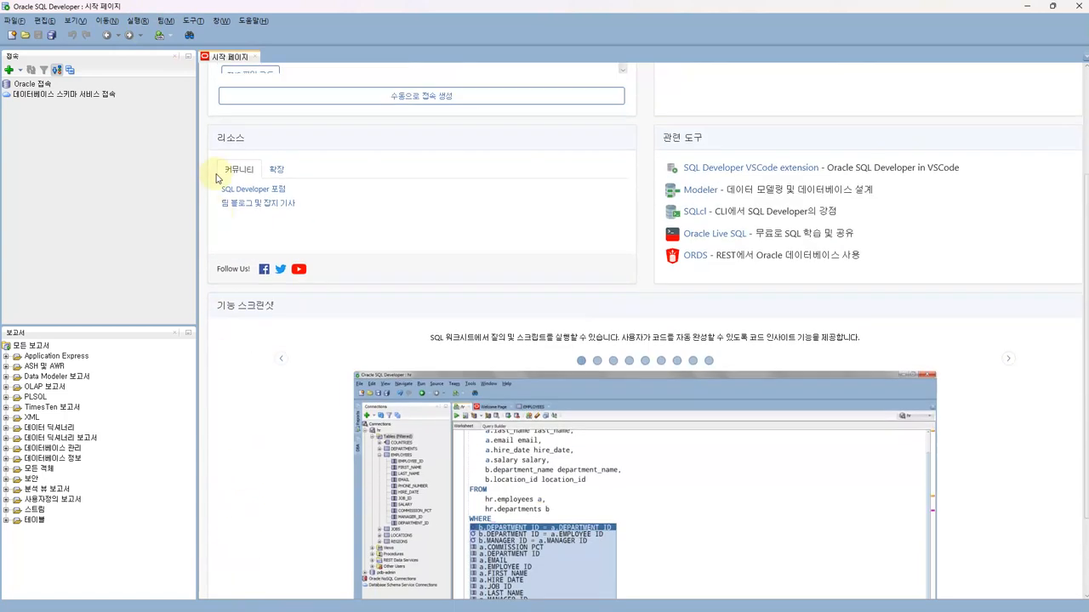
{"action": "left_click", "coordinate": [256, 56]}
{"action": "left_click_drag", "start_coordinate": [38, 85], "coordinate": [70, 132]}
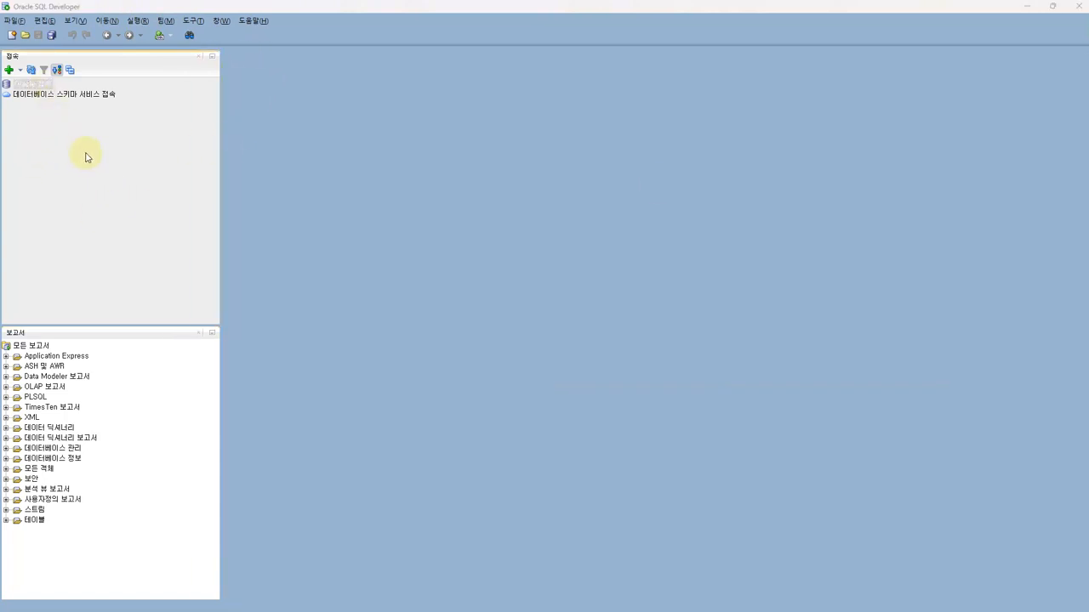
Start a new database connection named 자바 데이터베이스 연습 and enter its user name and password
{"action": "left_click", "coordinate": [23, 73]}
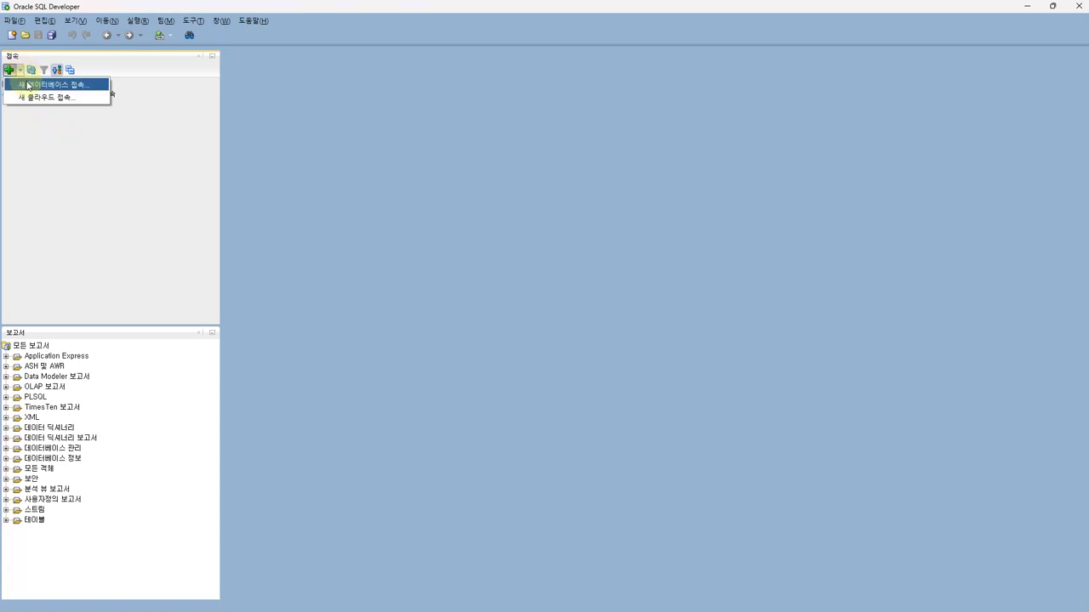
{"action": "left_click", "coordinate": [27, 85]}
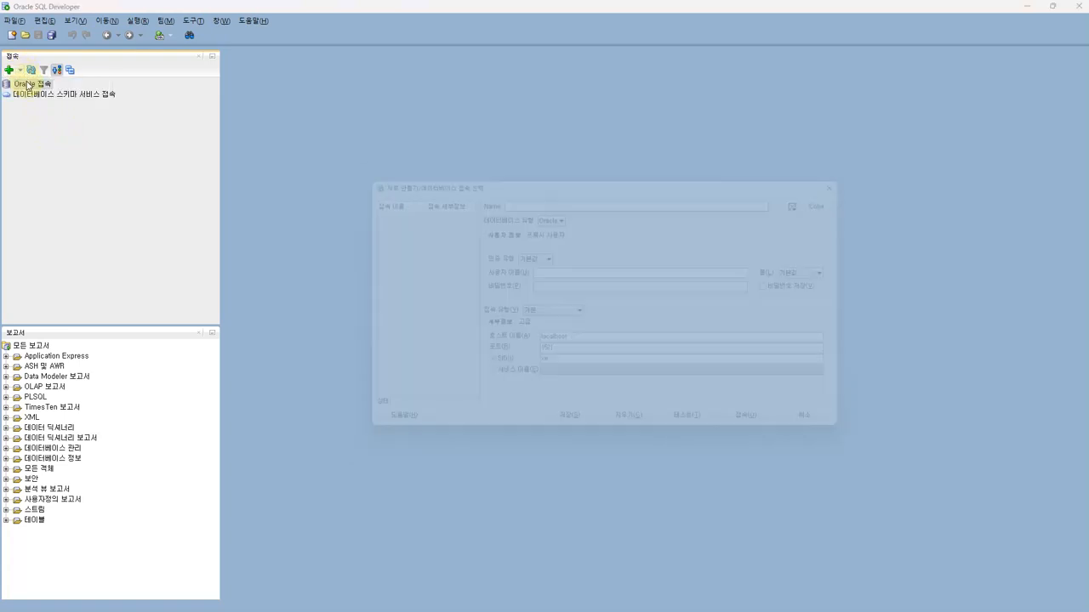
{"action": "type", "text": "자바 데이터베이스 연습"}
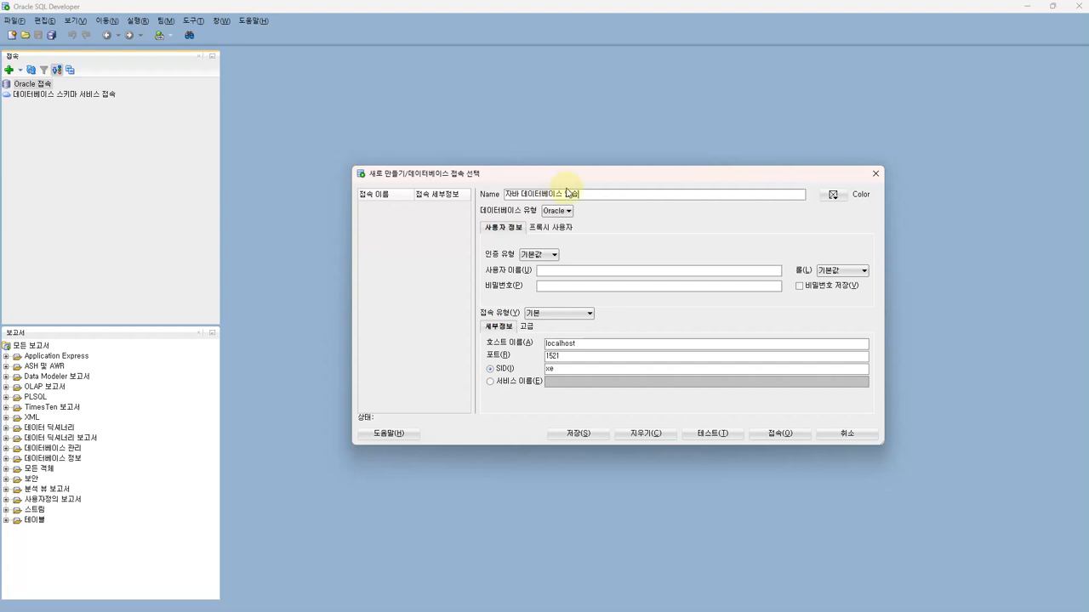
{"action": "left_click_drag", "start_coordinate": [582, 194], "coordinate": [509, 197]}
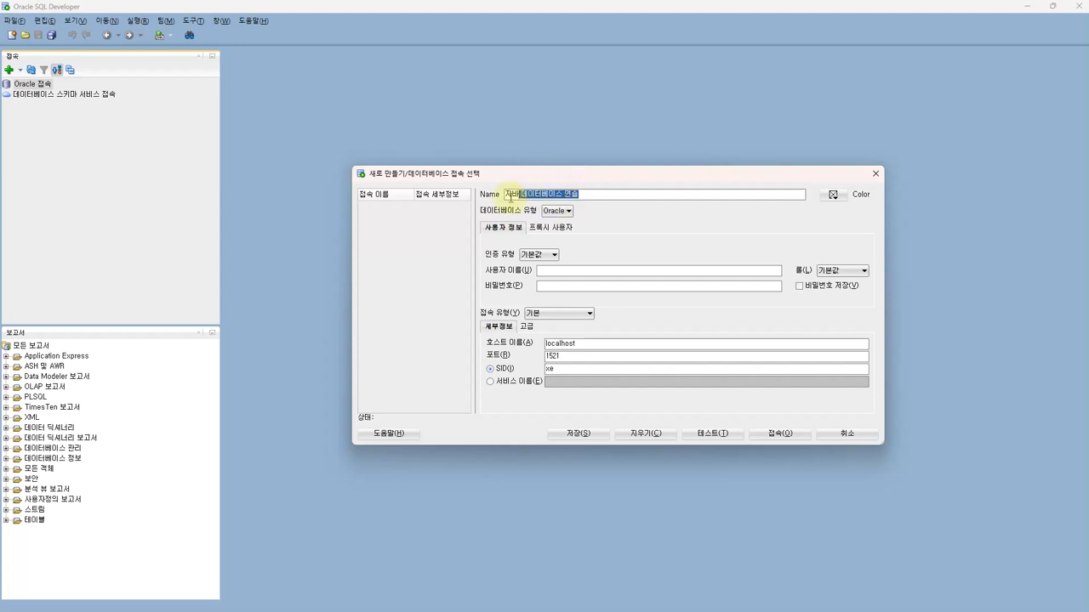
{"action": "left_click", "coordinate": [561, 272]}
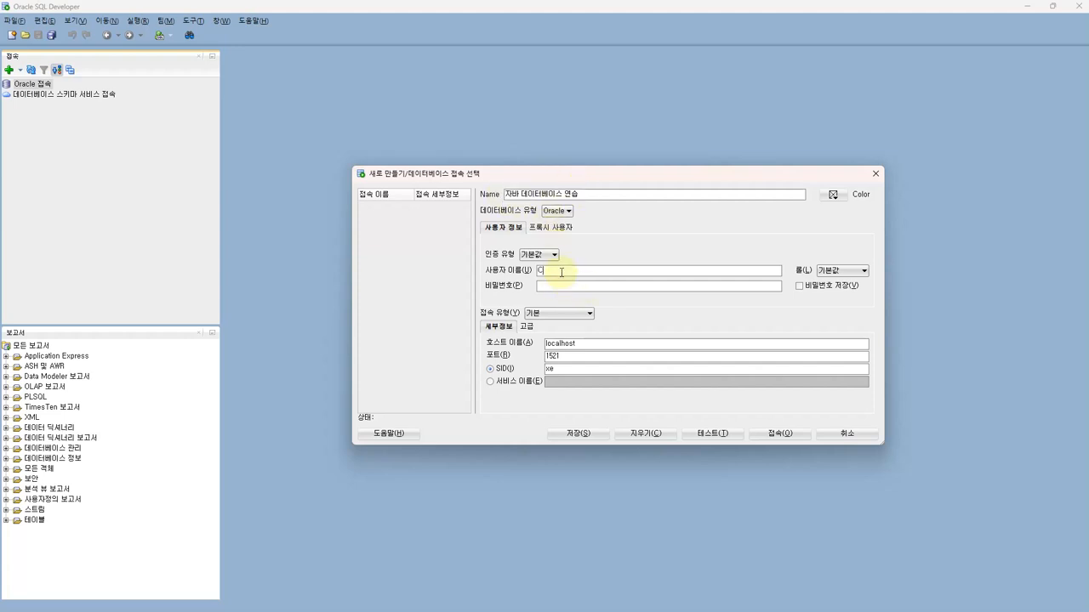
{"action": "type", "text": "C##user"}
{"action": "type", "text": "••••"}
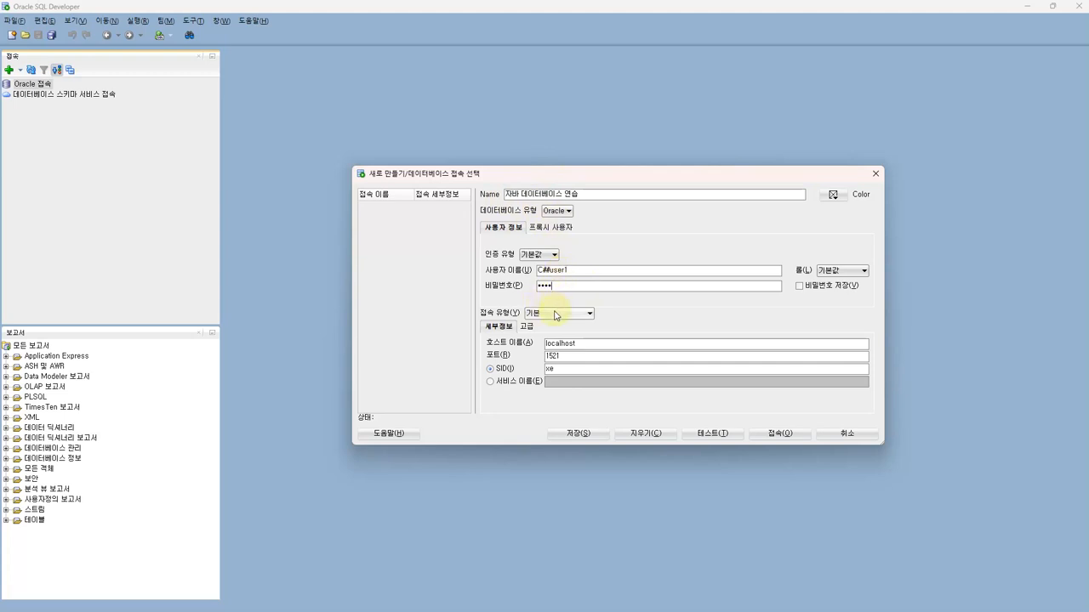
Inspect the localhost host name in the new connection form
{"action": "left_click_drag", "start_coordinate": [592, 348], "coordinate": [536, 340]}
{"action": "left_click", "coordinate": [599, 344]}
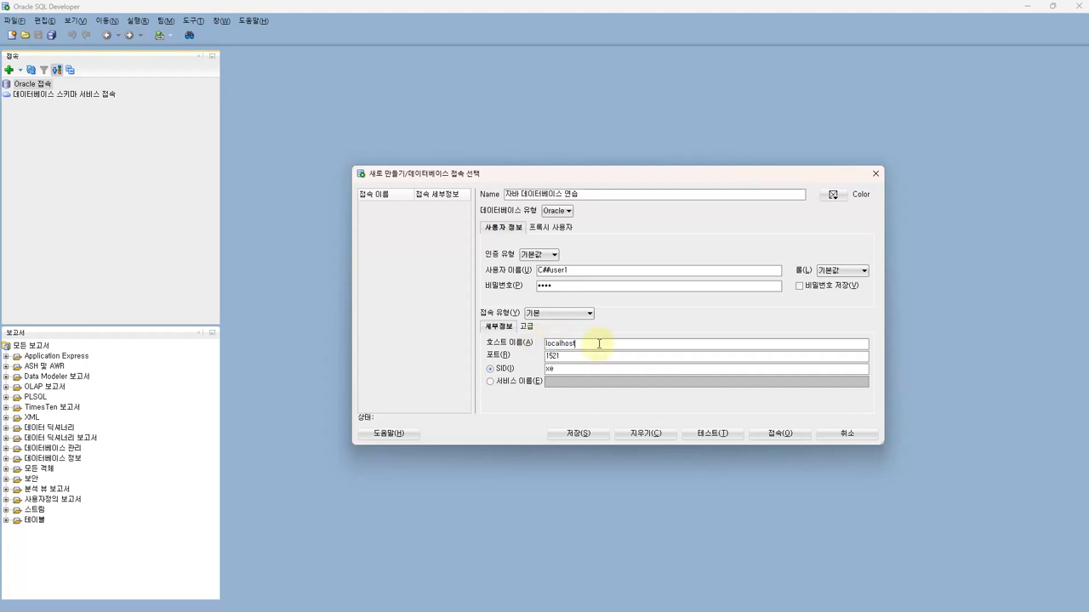
{"action": "left_click_drag", "start_coordinate": [591, 343], "coordinate": [528, 342]}
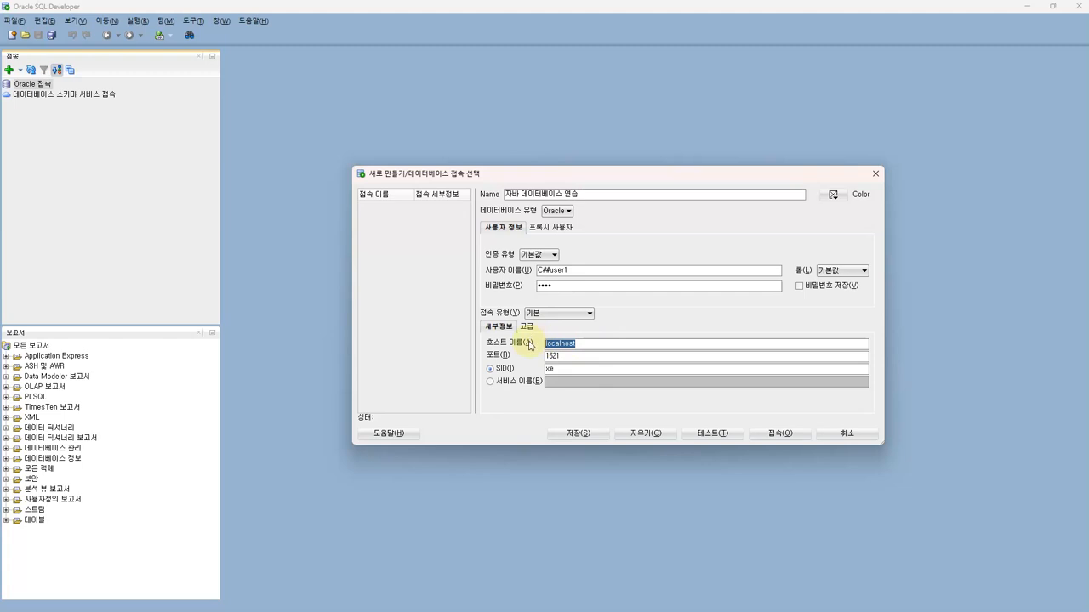
{"action": "left_click", "coordinate": [584, 346]}
{"action": "double_click", "coordinate": [576, 344]}
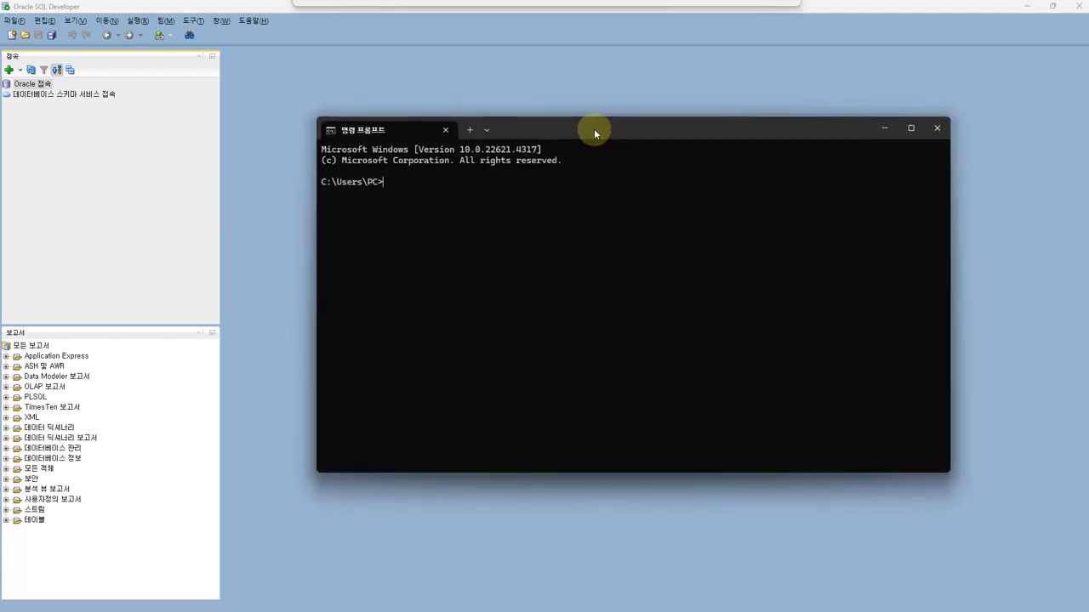
{"action": "type", "text": "ipconfig"}
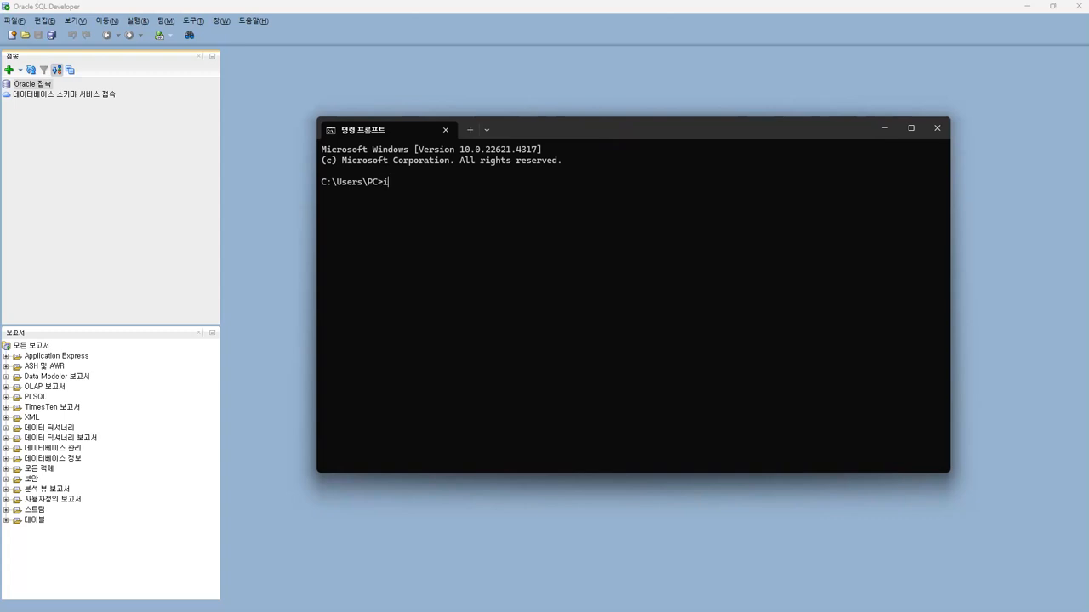
{"action": "key", "text": "Return"}
{"action": "left_click_drag", "start_coordinate": [489, 279], "coordinate": [545, 281]}
{"action": "key", "text": "ctrl+c"}
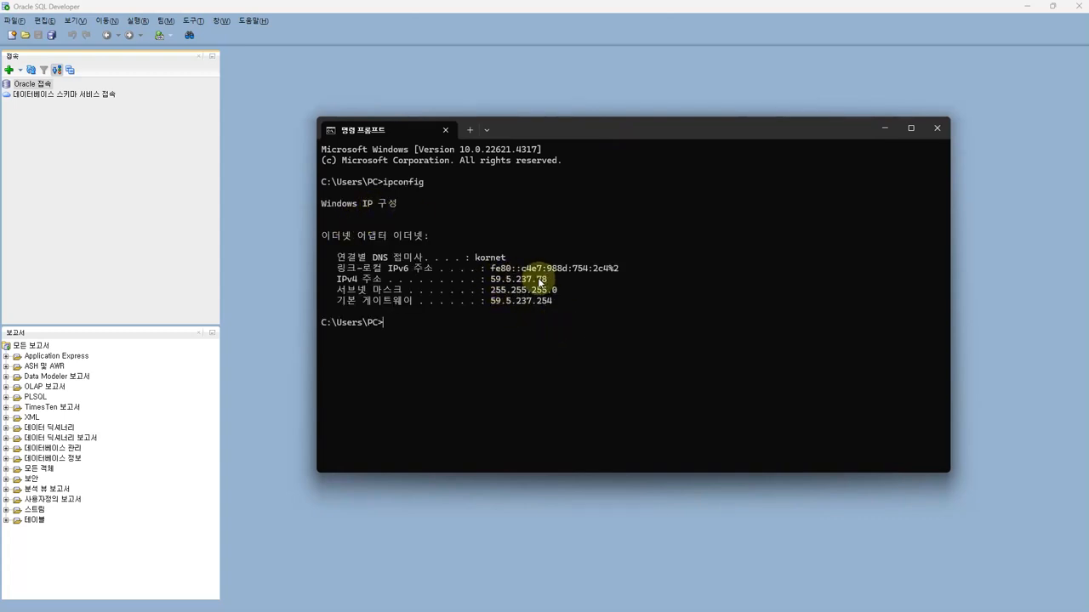
{"action": "left_click", "coordinate": [663, 549]}
{"action": "left_click_drag", "start_coordinate": [578, 343], "coordinate": [539, 336]}
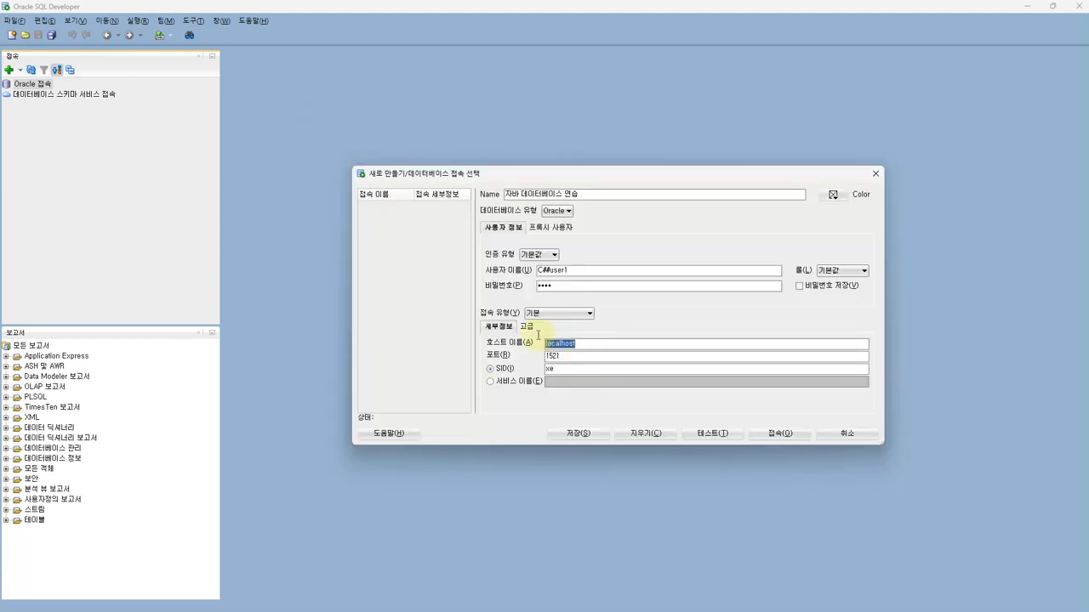
Replace the host with 59.5.237.78, keep port 1521 and SID xe, and test the connection
{"action": "key", "text": "ctrl+v"}
{"action": "left_click_drag", "start_coordinate": [585, 345], "coordinate": [523, 344]}
{"action": "left_click", "coordinate": [570, 356]}
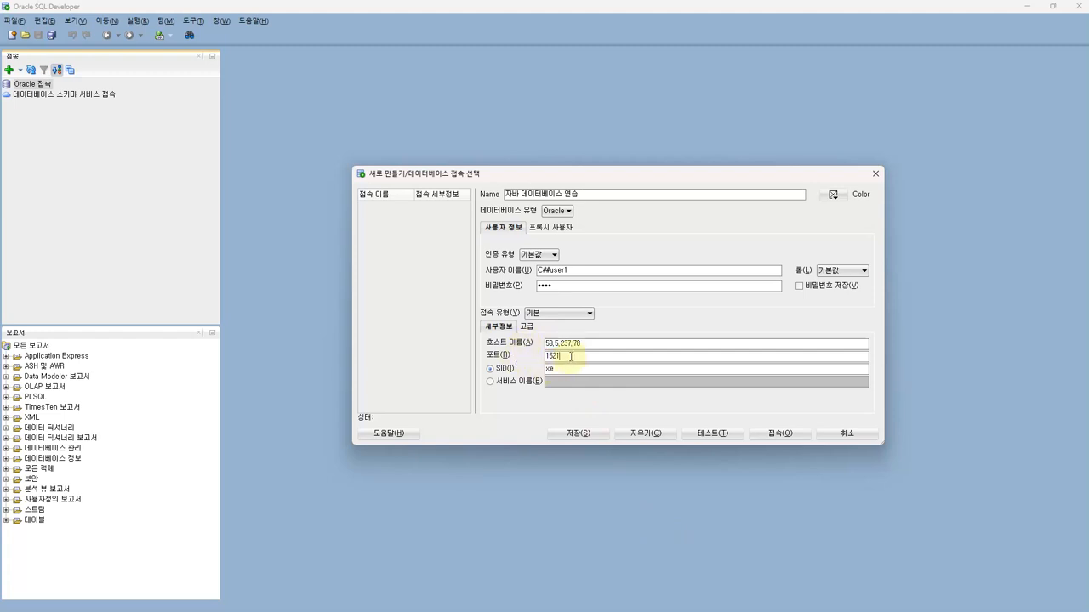
{"action": "left_click_drag", "start_coordinate": [564, 358], "coordinate": [543, 358]}
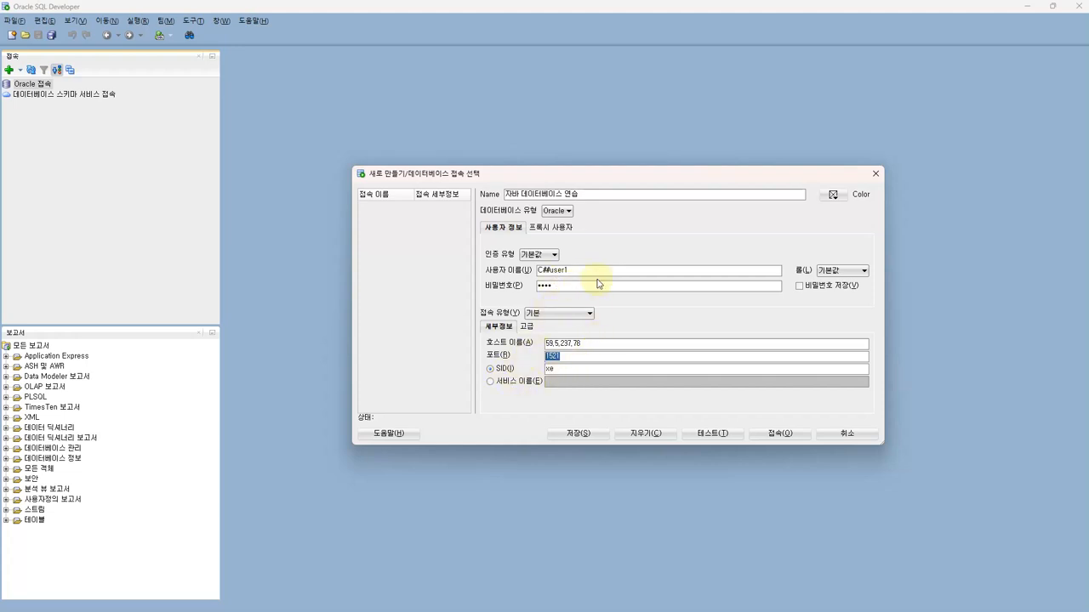
{"action": "left_click", "coordinate": [562, 368]}
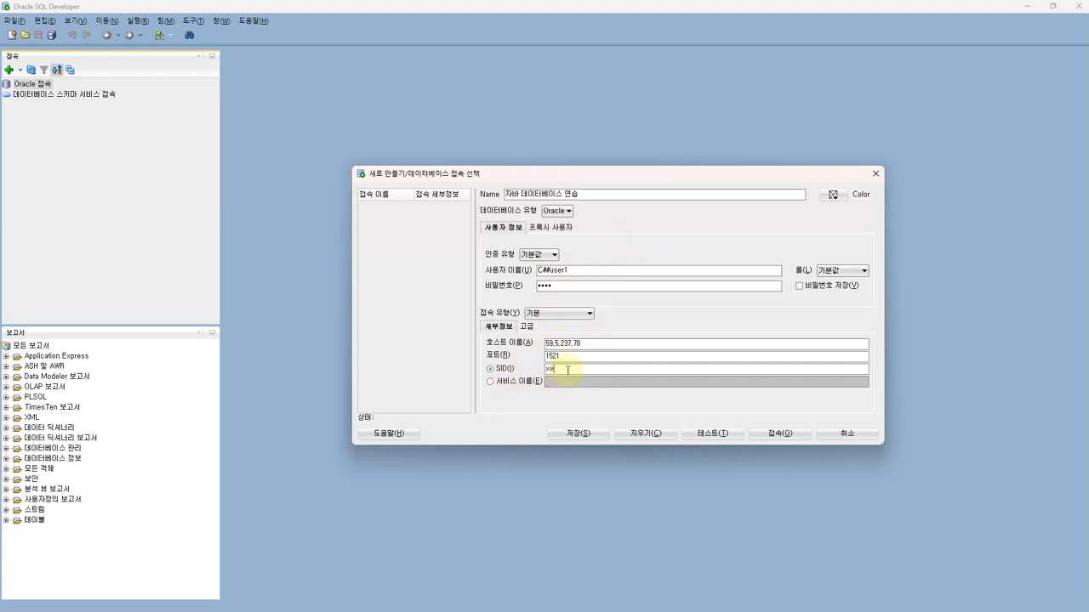
{"action": "left_click_drag", "start_coordinate": [577, 175], "coordinate": [570, 160]}
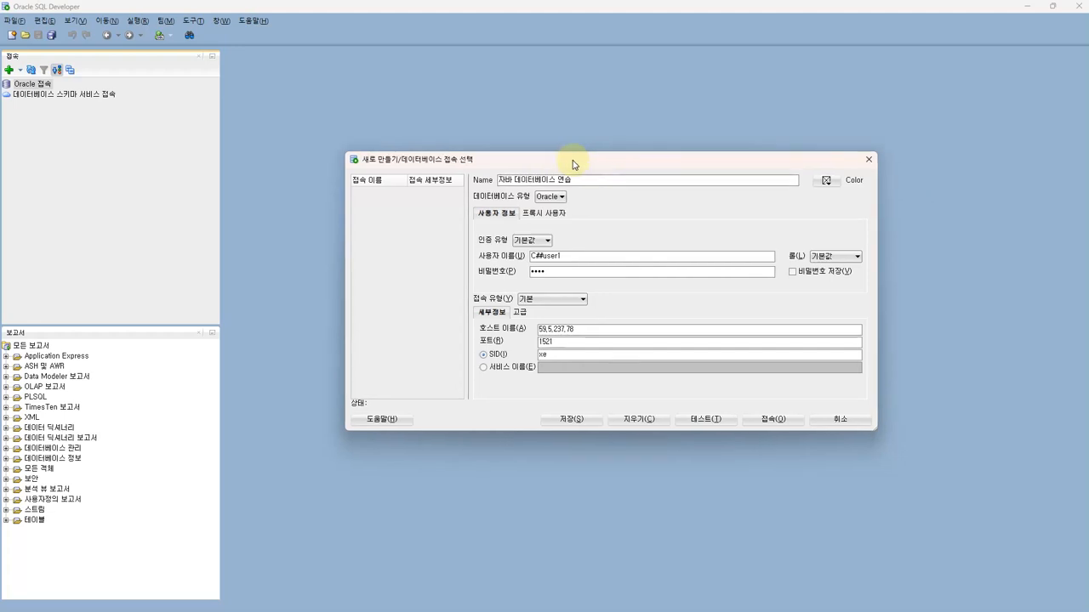
{"action": "left_click", "coordinate": [695, 420]}
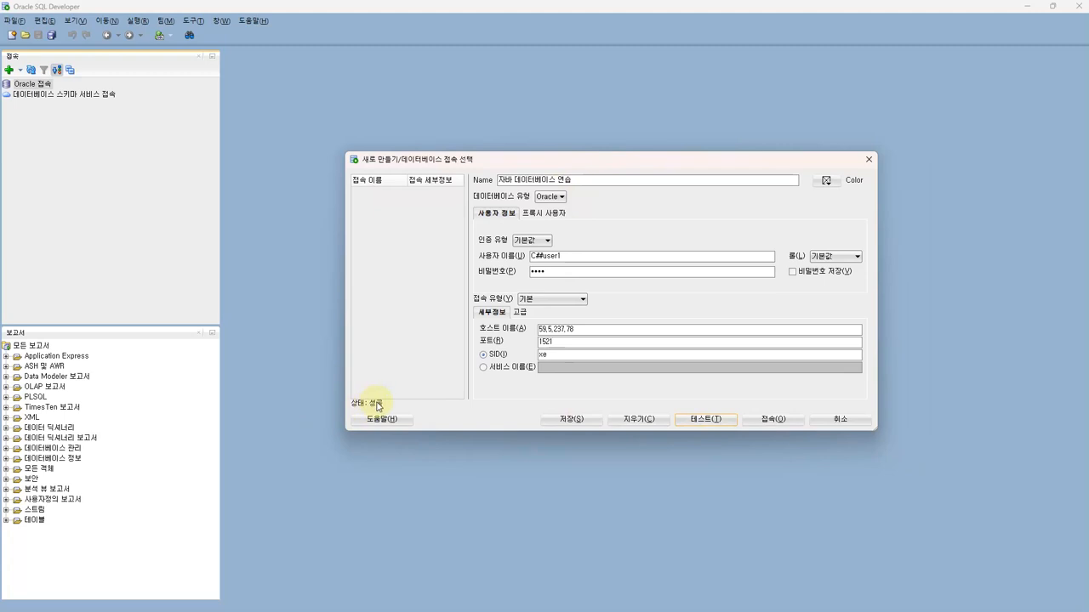
Save and connect 자바 데이터베이스 연습, then expand its object list
{"action": "left_click_drag", "start_coordinate": [510, 160], "coordinate": [479, 175]}
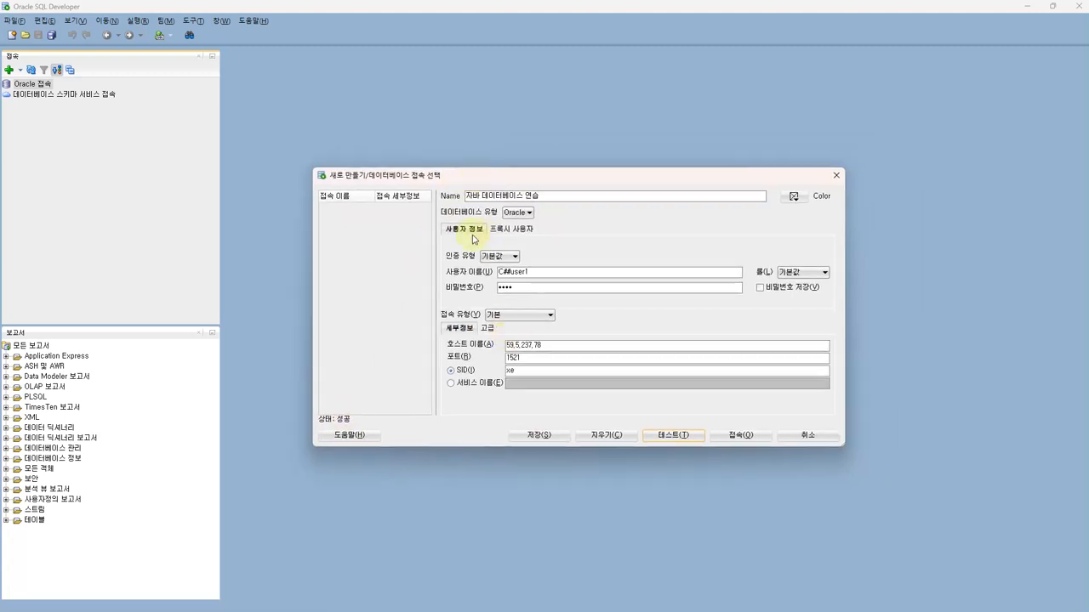
{"action": "left_click", "coordinate": [740, 436]}
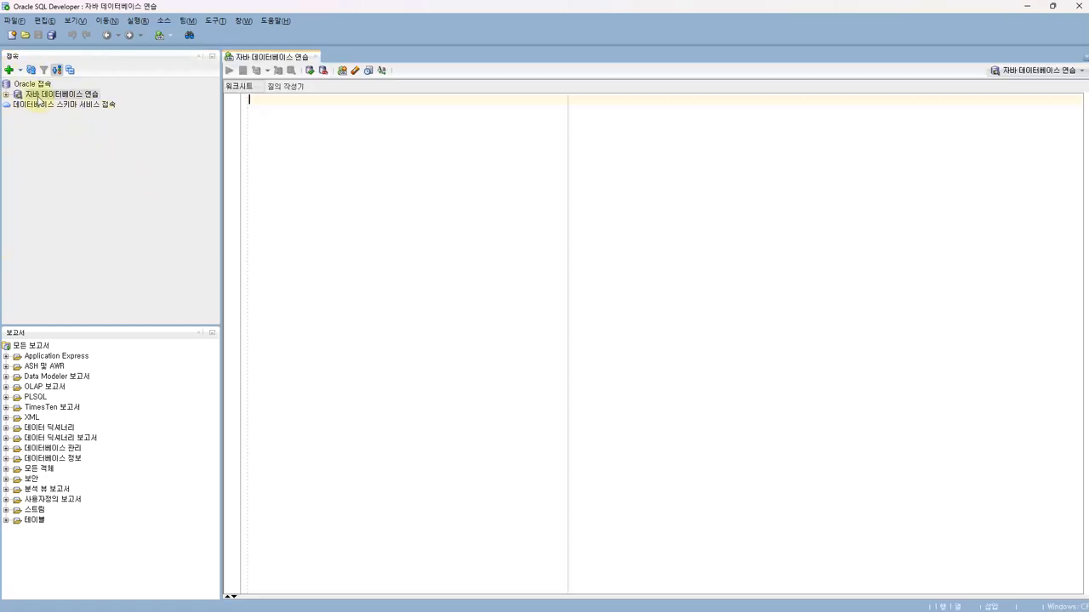
{"action": "left_click", "coordinate": [34, 91]}
{"action": "left_click", "coordinate": [8, 96]}
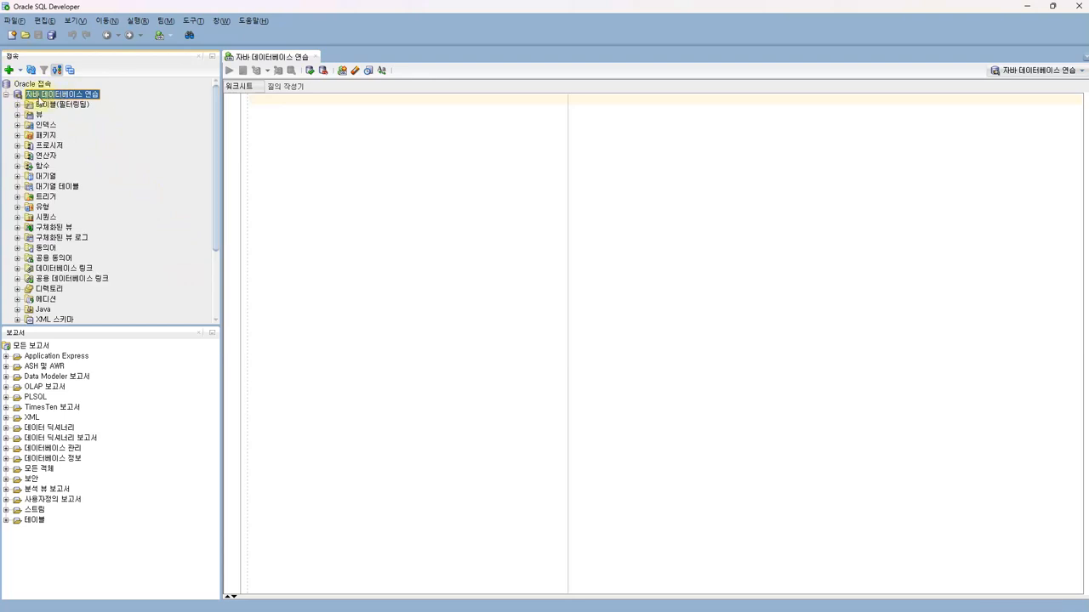
Browse the connection's object categories such as 패키지 and keep 자바 데이터베이스 연습 as the worksheet connection
{"action": "left_click_drag", "start_coordinate": [215, 148], "coordinate": [213, 144]}
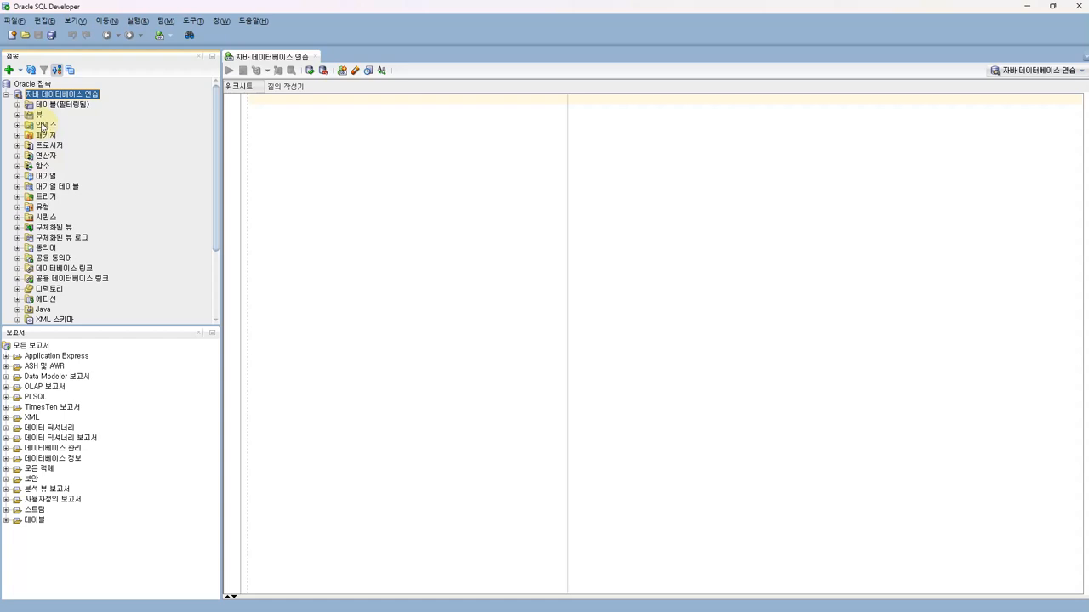
{"action": "scroll", "coordinate": [38, 227], "scroll_direction": "down", "scroll_amount": 3}
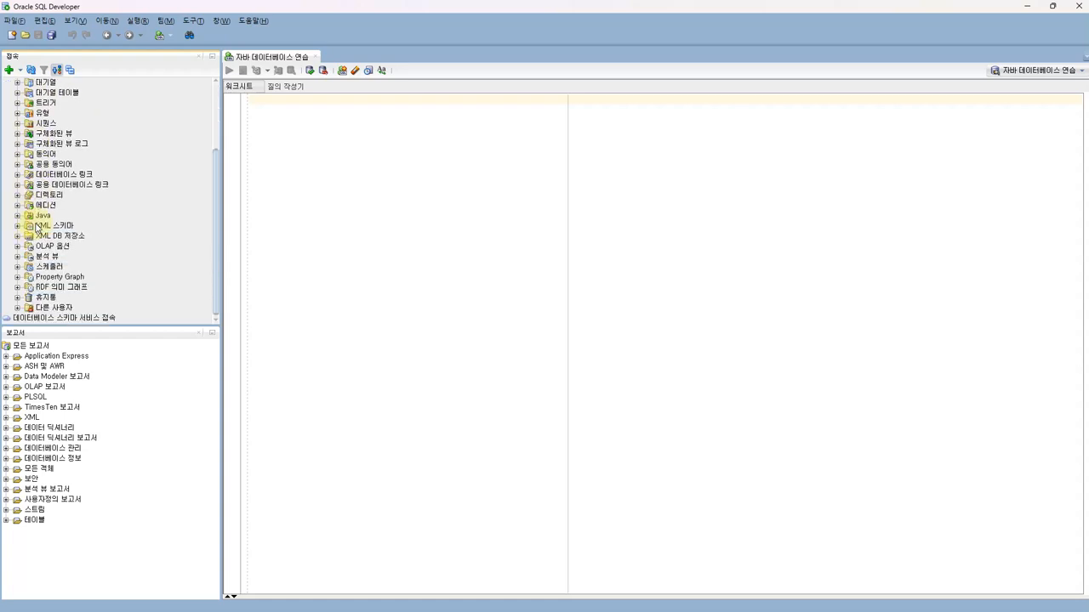
{"action": "scroll", "coordinate": [37, 226], "scroll_direction": "up", "scroll_amount": 3}
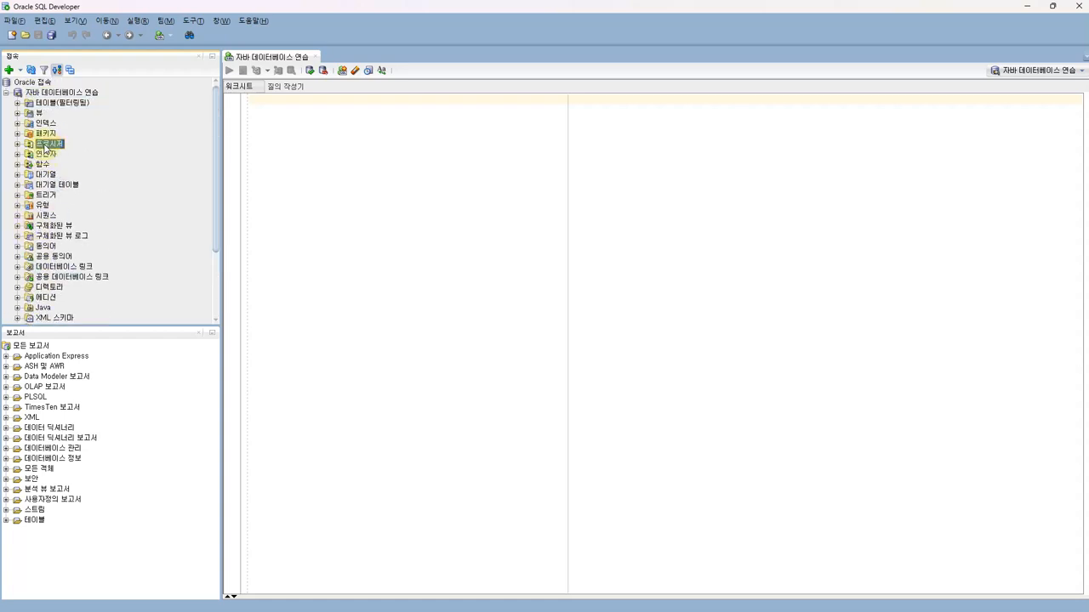
{"action": "left_click", "coordinate": [46, 137]}
{"action": "left_click", "coordinate": [49, 95]}
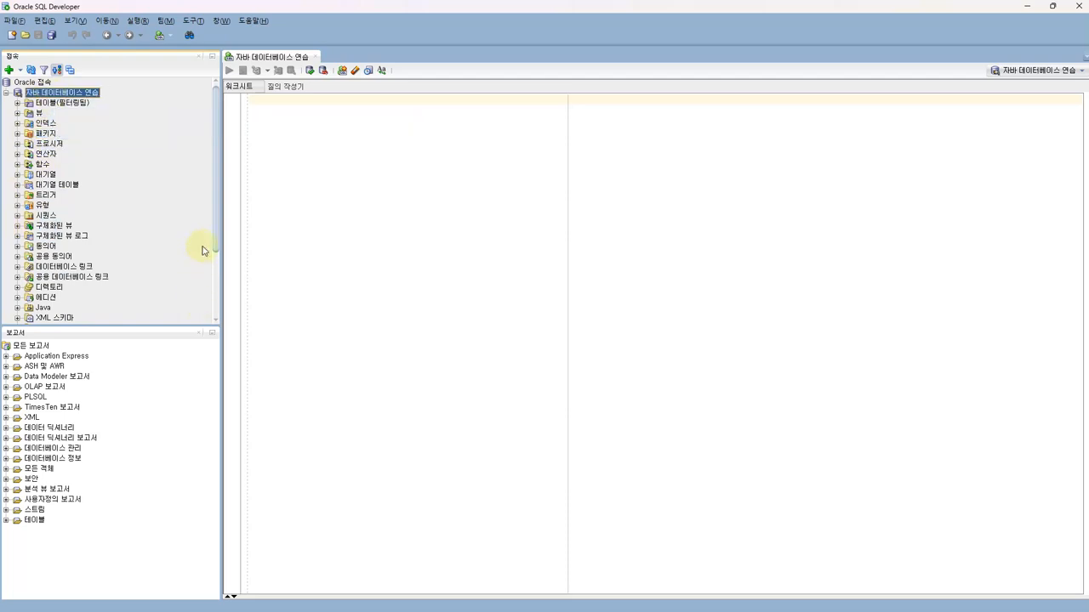
{"action": "mouse_move", "coordinate": [216, 231]}
{"action": "left_mouse_down"}
{"action": "mouse_move", "coordinate": [217, 255]}
{"action": "mouse_move", "coordinate": [215, 228]}
{"action": "left_mouse_up"}
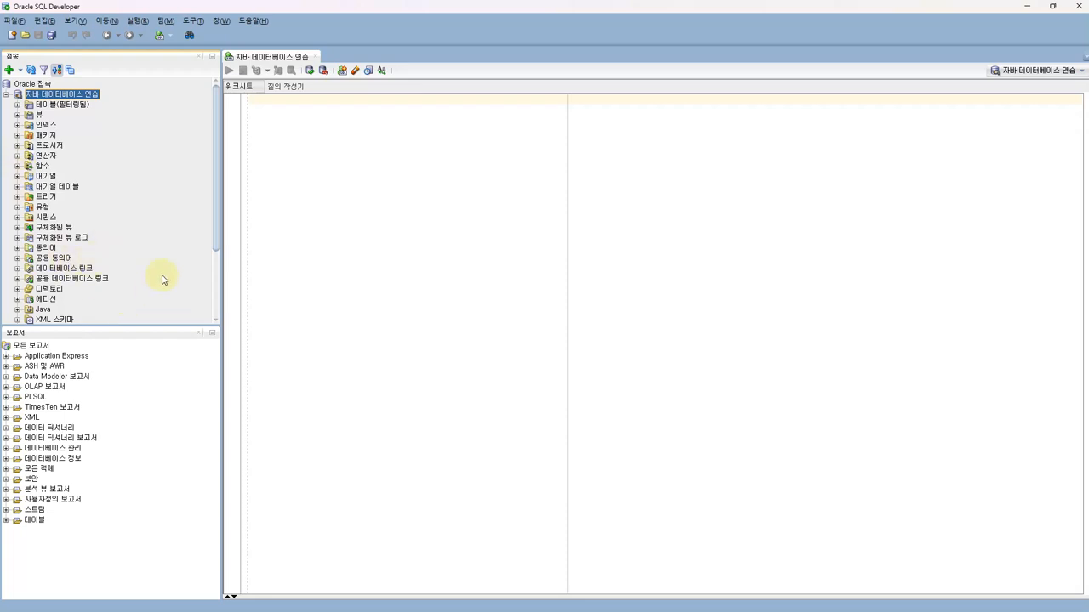
{"action": "scroll", "coordinate": [215, 221], "scroll_direction": "down", "scroll_amount": 2}
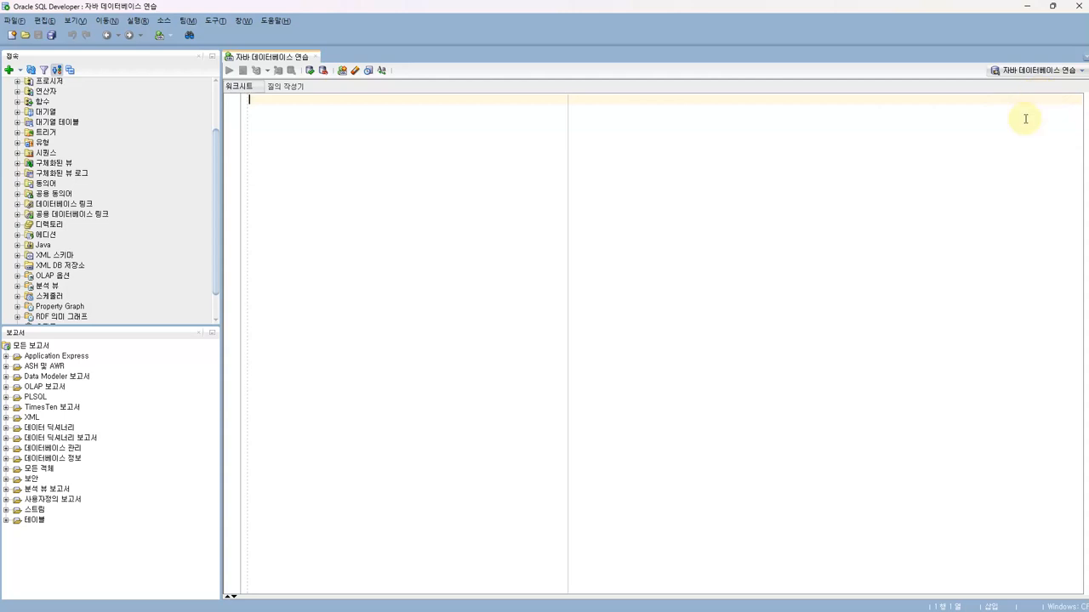
{"action": "left_click", "coordinate": [1076, 73]}
{"action": "left_click", "coordinate": [1059, 82]}
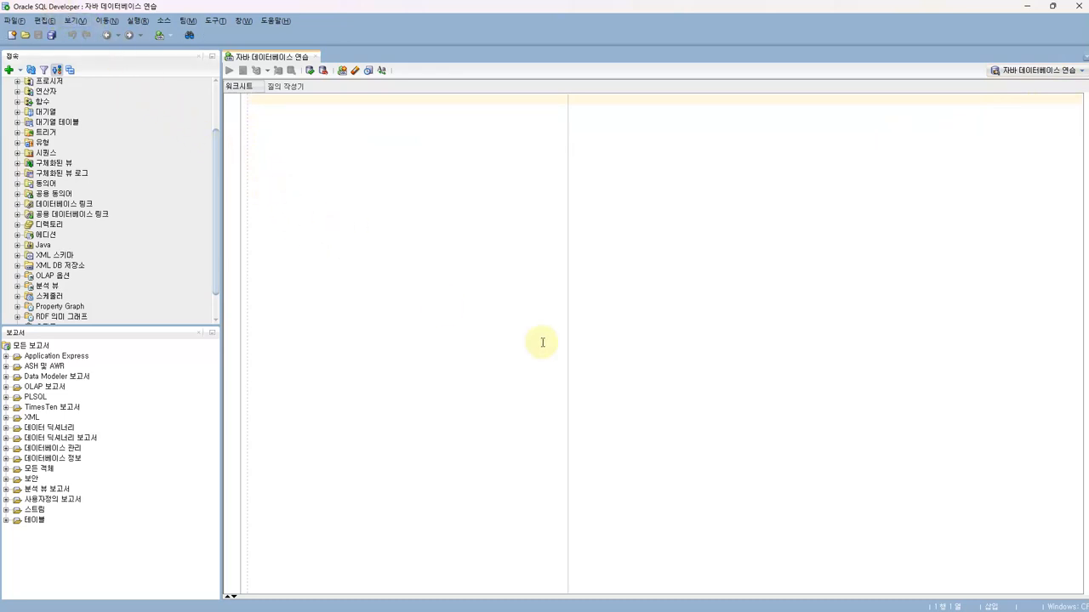
{"action": "scroll", "coordinate": [36, 91], "scroll_direction": "up", "scroll_amount": 2}
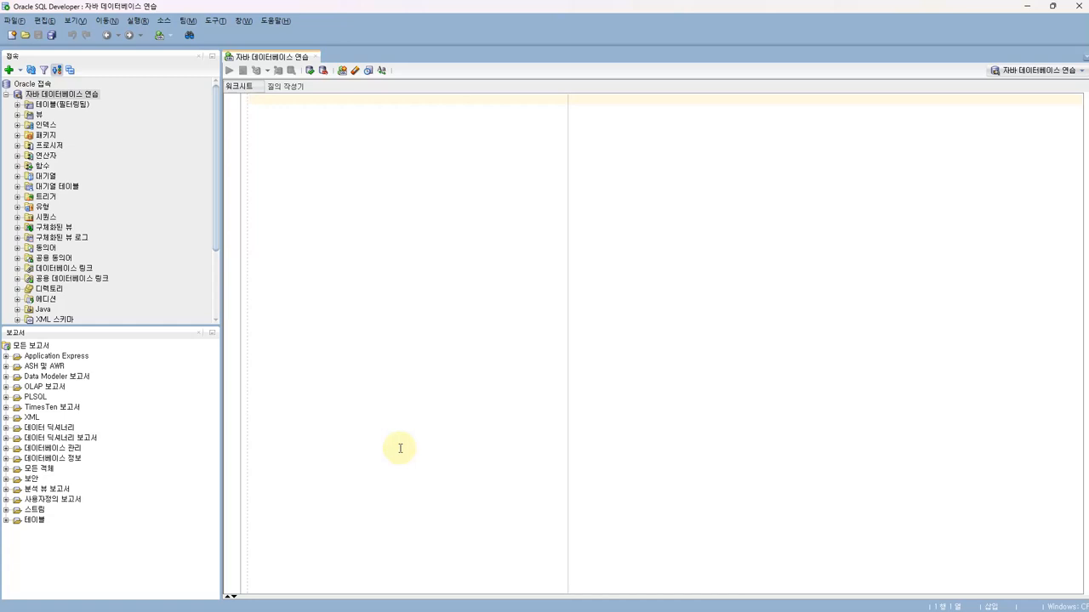
Name a new connection 데이터베이스 접속 테스트 with user name C##user1 and its password
{"action": "left_click_drag", "start_coordinate": [535, 180], "coordinate": [474, 161]}
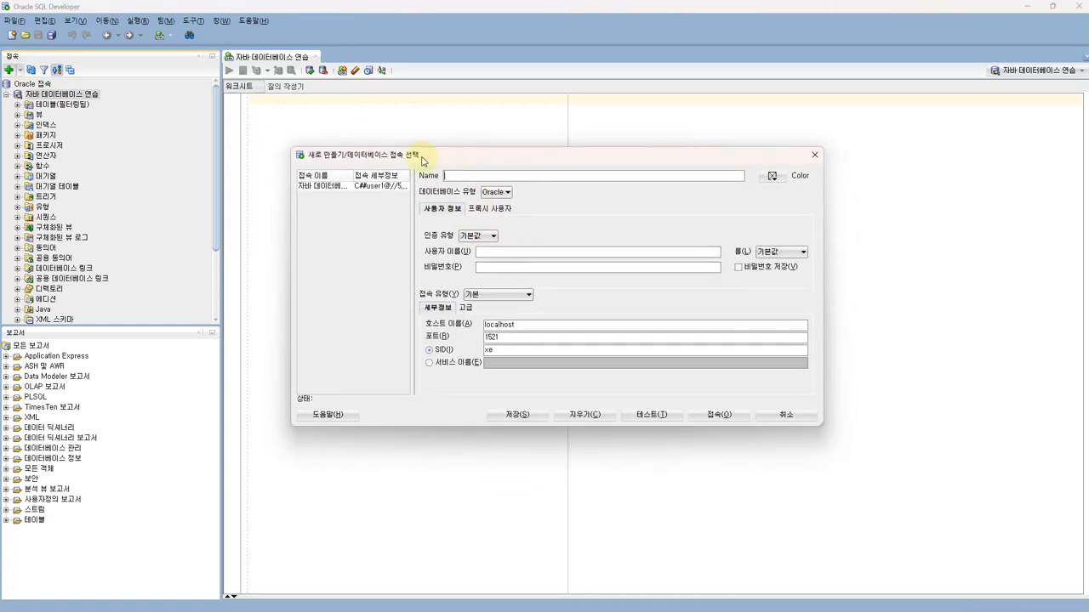
{"action": "left_click_drag", "start_coordinate": [513, 324], "coordinate": [484, 324]}
{"action": "left_click", "coordinate": [465, 175]}
{"action": "type", "text": "데이터베이스 접속 테스트"}
{"action": "left_click", "coordinate": [486, 252]}
{"action": "type", "text": "C##user1"}
{"action": "left_click", "coordinate": [485, 266]}
{"action": "type", "text": "1234"}
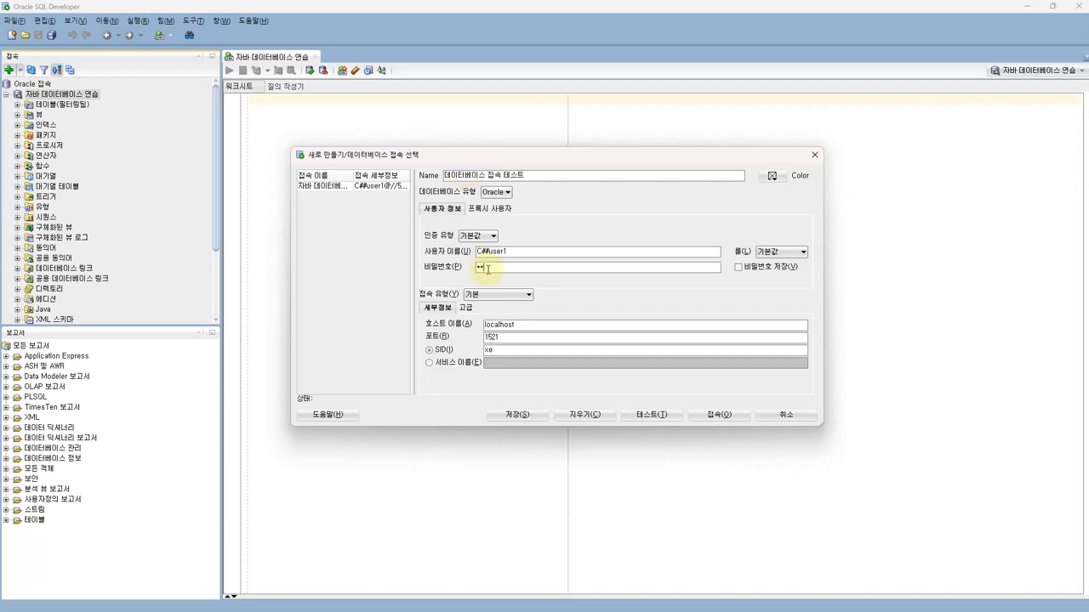
Keep localhost, port 1521 and SID xe and test the connection, which fails with ORA-12541
{"action": "left_click_drag", "start_coordinate": [522, 324], "coordinate": [482, 323]}
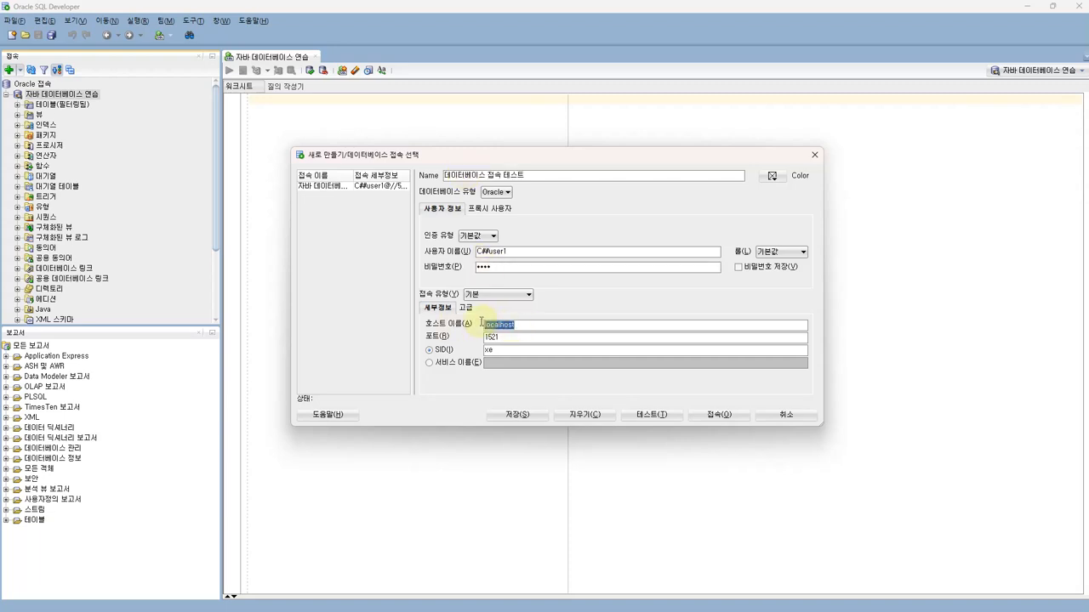
{"action": "left_click", "coordinate": [441, 351]}
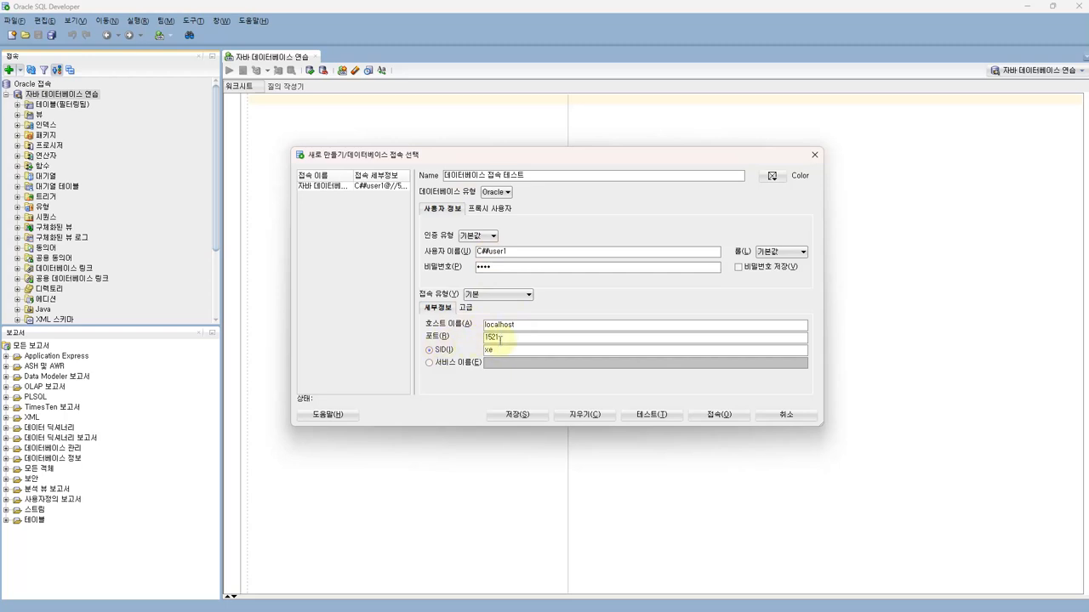
{"action": "left_click", "coordinate": [494, 351]}
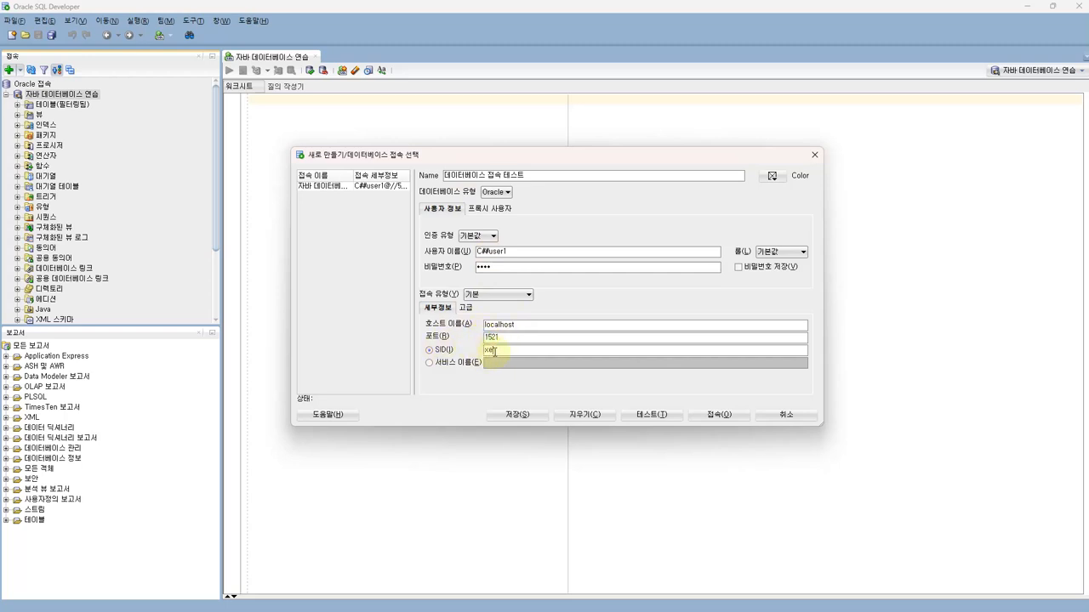
{"action": "left_click", "coordinate": [640, 416]}
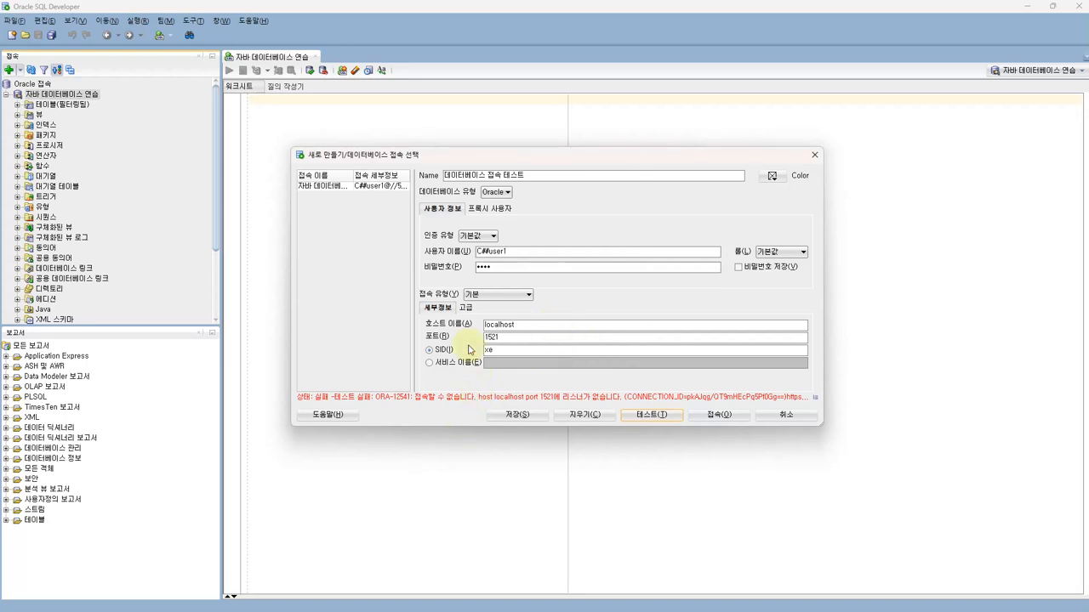
Re-examine the localhost host name in the form, then switch to File Explorer
{"action": "left_click_drag", "start_coordinate": [516, 324], "coordinate": [484, 325]}
{"action": "left_click", "coordinate": [524, 325]}
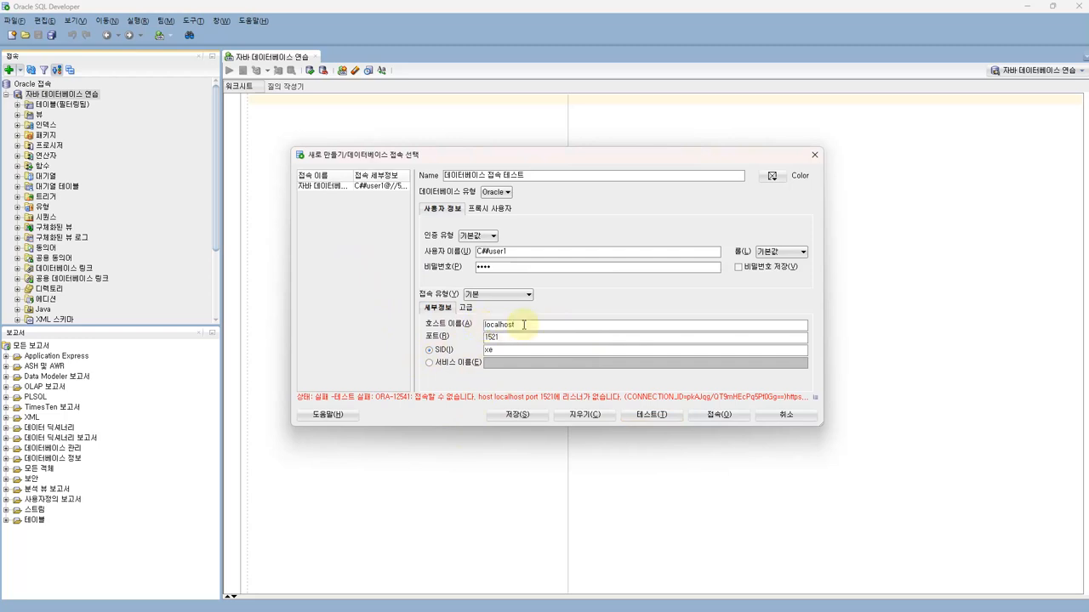
{"action": "left_click_drag", "start_coordinate": [524, 324], "coordinate": [487, 325]}
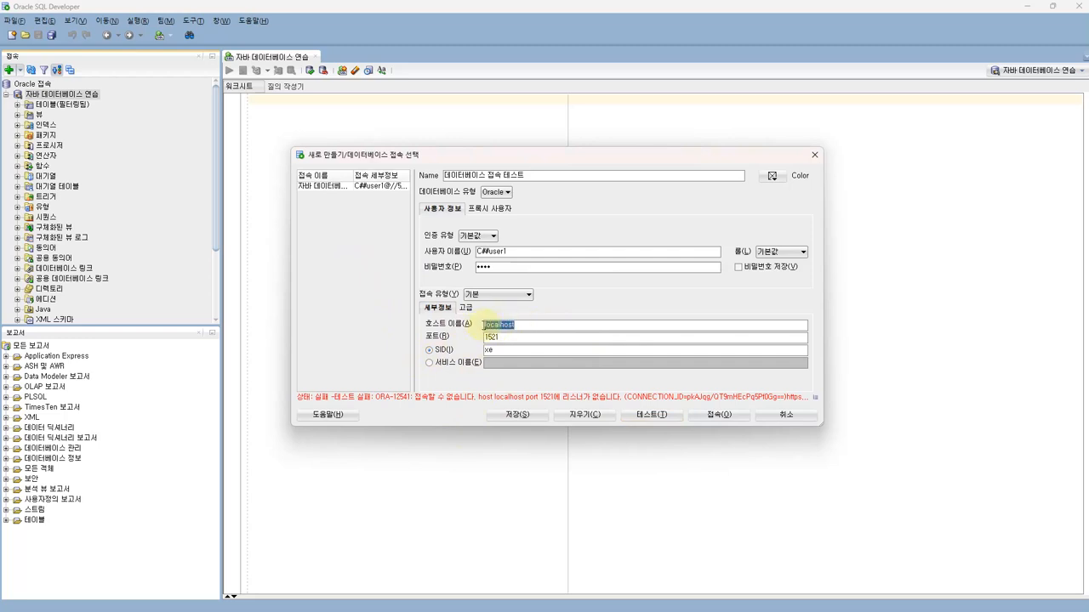
{"action": "left_click", "coordinate": [526, 325]}
{"action": "left_click_drag", "start_coordinate": [523, 325], "coordinate": [487, 315]}
{"action": "left_click", "coordinate": [523, 325]}
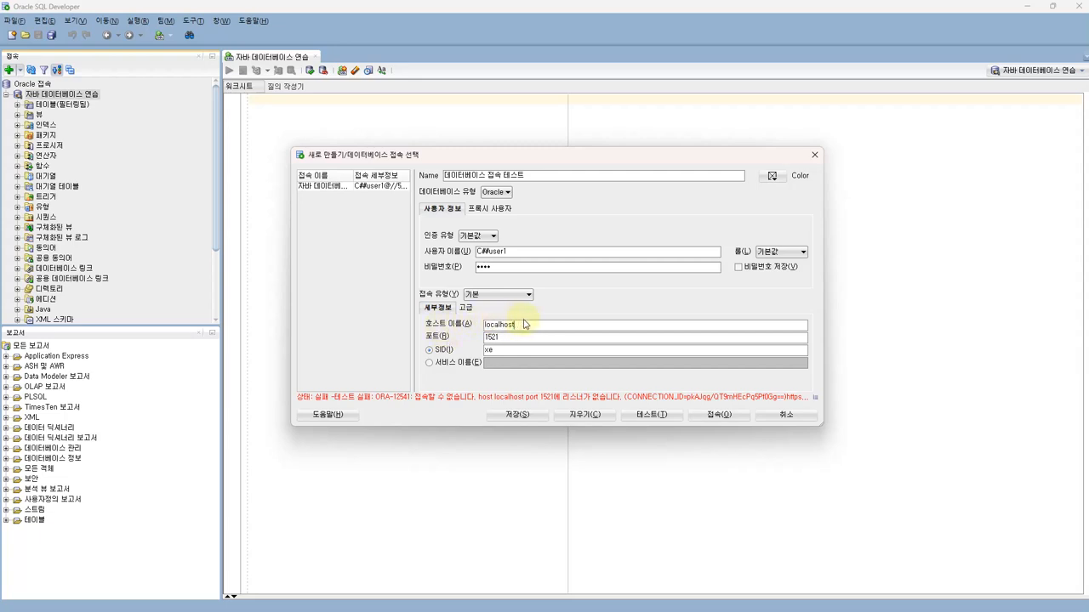
{"action": "left_click_drag", "start_coordinate": [486, 325], "coordinate": [455, 333]}
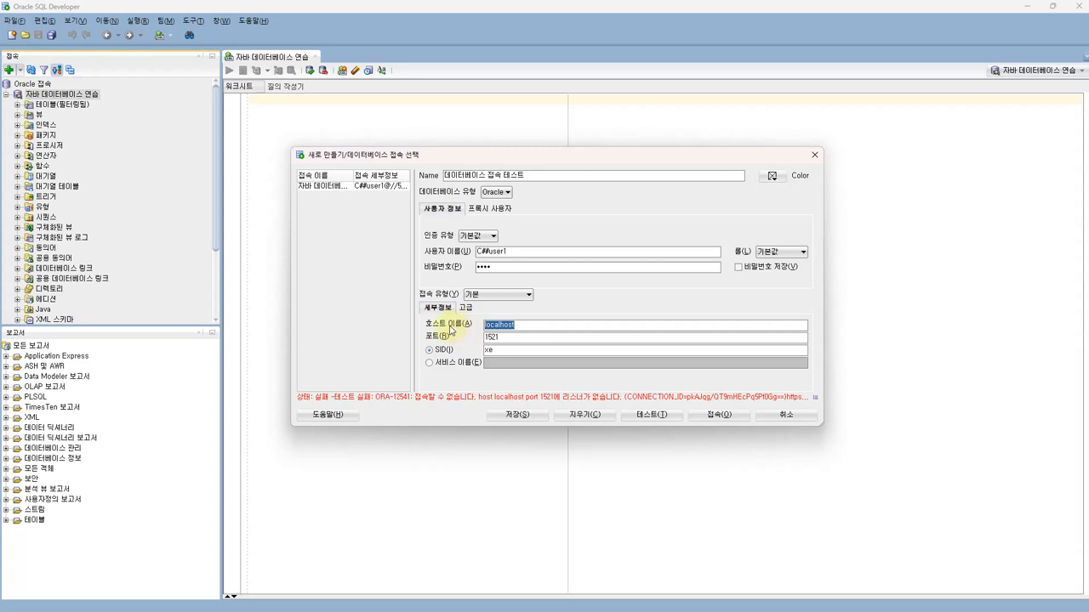
{"action": "left_click", "coordinate": [536, 324]}
{"action": "left_click_drag", "start_coordinate": [535, 324], "coordinate": [432, 332]}
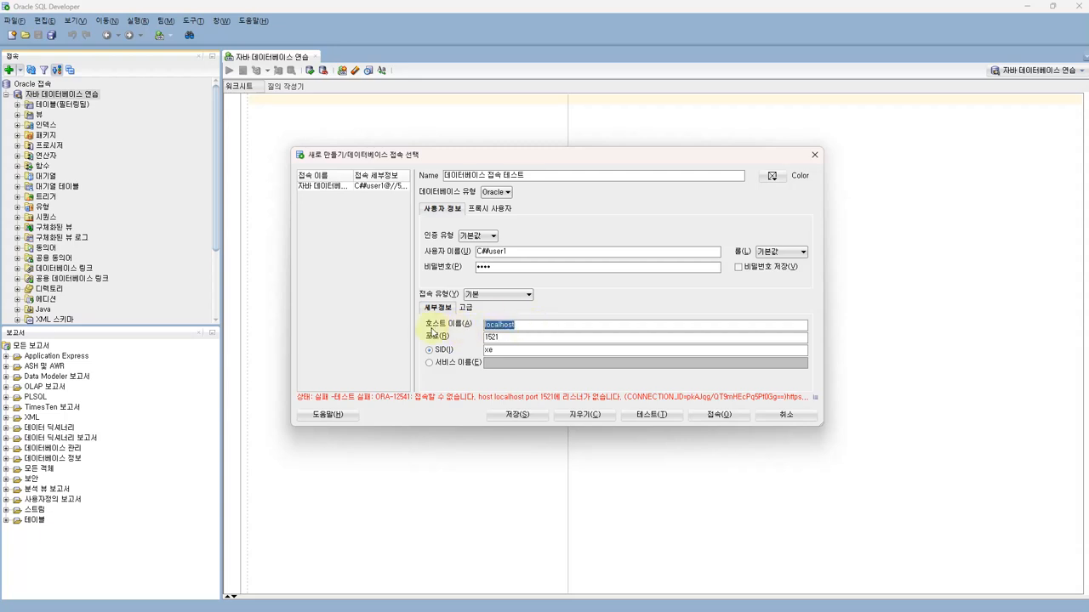
{"action": "left_click", "coordinate": [518, 324]}
{"action": "left_click_drag", "start_coordinate": [530, 324], "coordinate": [445, 327]}
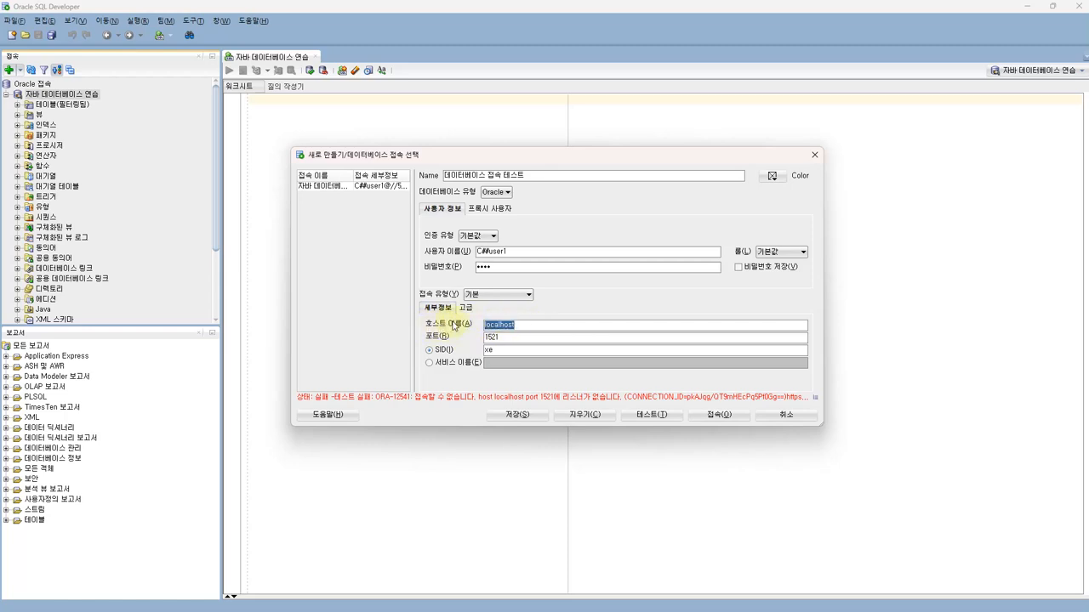
{"action": "left_click", "coordinate": [524, 325]}
{"action": "left_click_drag", "start_coordinate": [513, 325], "coordinate": [477, 328]}
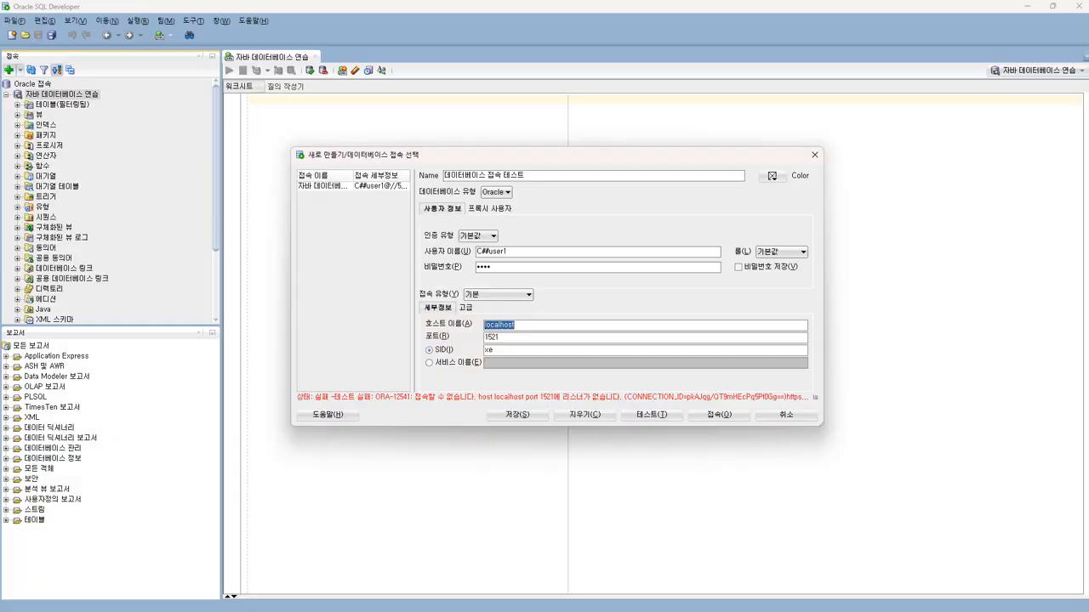
{"action": "key", "text": "alt+Tab"}
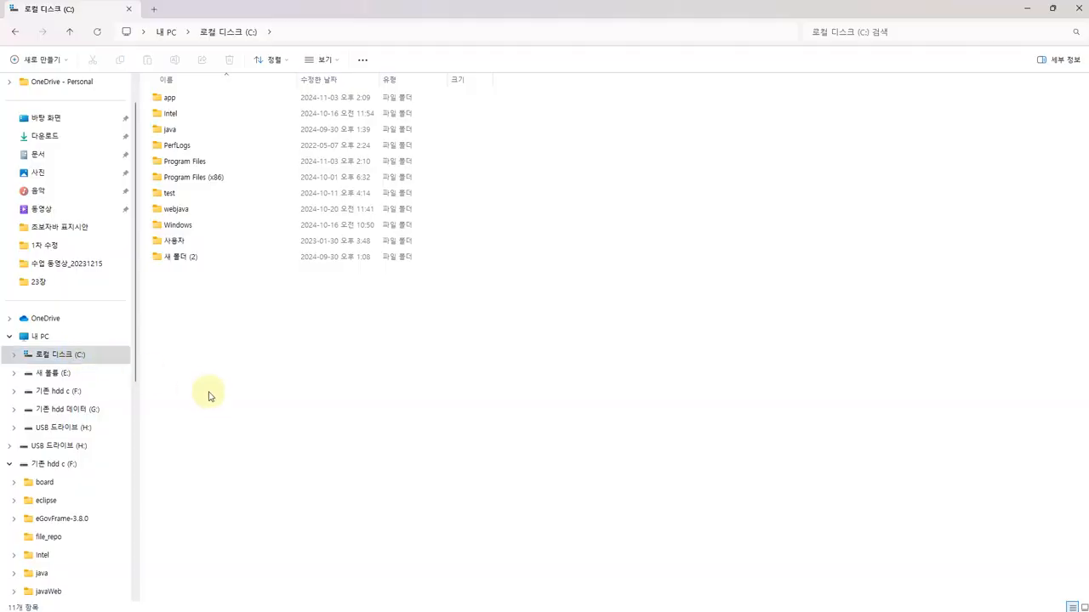
Navigate to C:\app\PC\product\18.0.0\dbhomeXE\network\admin
{"action": "left_click", "coordinate": [92, 357]}
{"action": "double_click", "coordinate": [170, 98]}
{"action": "double_click", "coordinate": [162, 98]}
{"action": "left_click", "coordinate": [174, 101]}
{"action": "double_click", "coordinate": [174, 100]}
{"action": "double_click", "coordinate": [167, 100]}
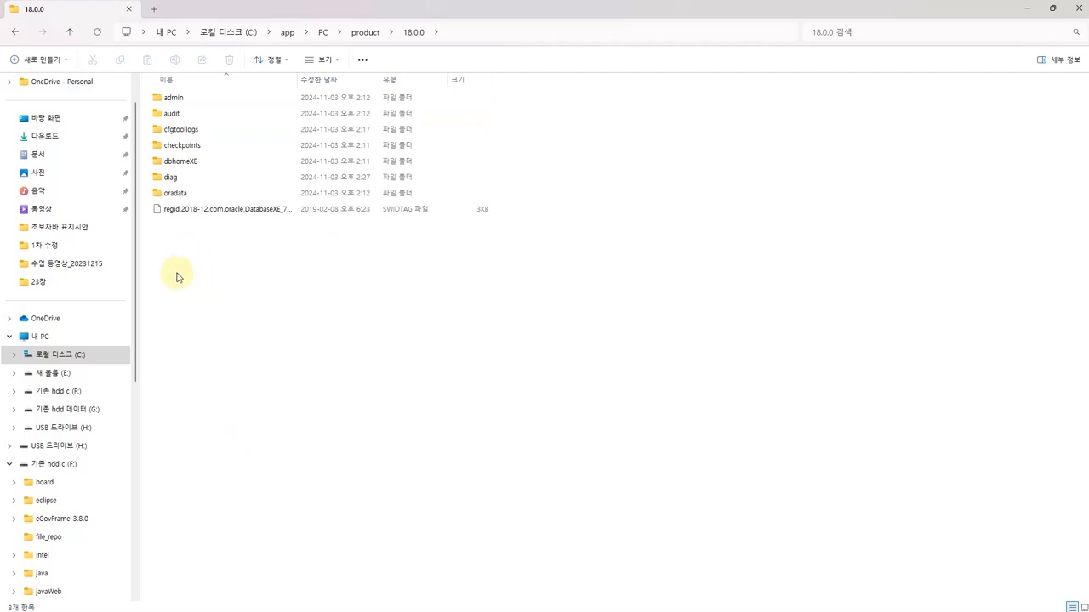
{"action": "left_click", "coordinate": [173, 165]}
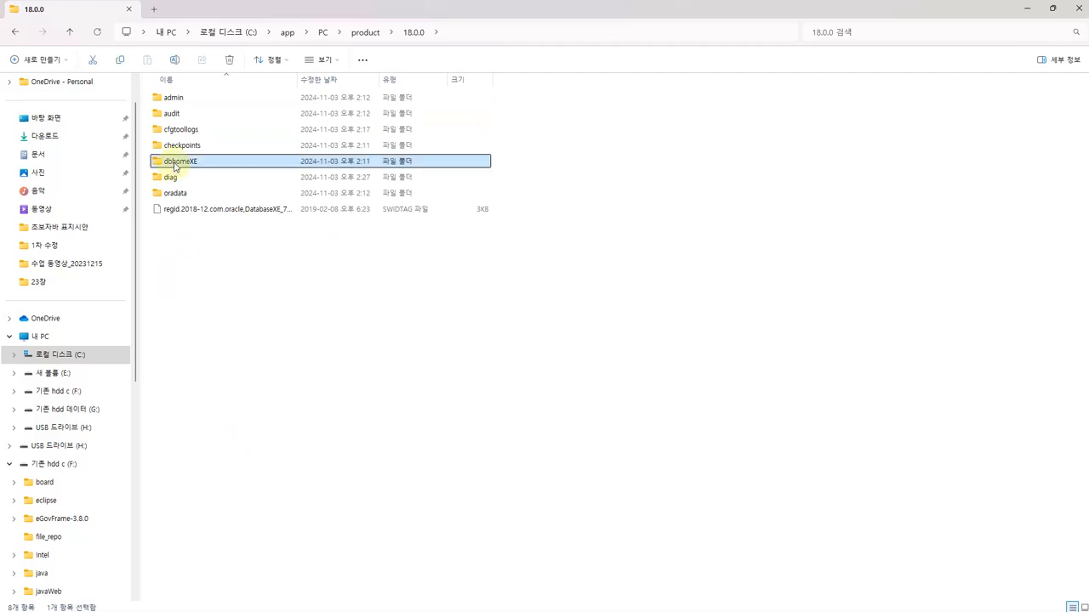
{"action": "double_click", "coordinate": [173, 165]}
{"action": "scroll", "coordinate": [174, 391], "scroll_direction": "down", "scroll_amount": 5}
{"action": "double_click", "coordinate": [175, 340]}
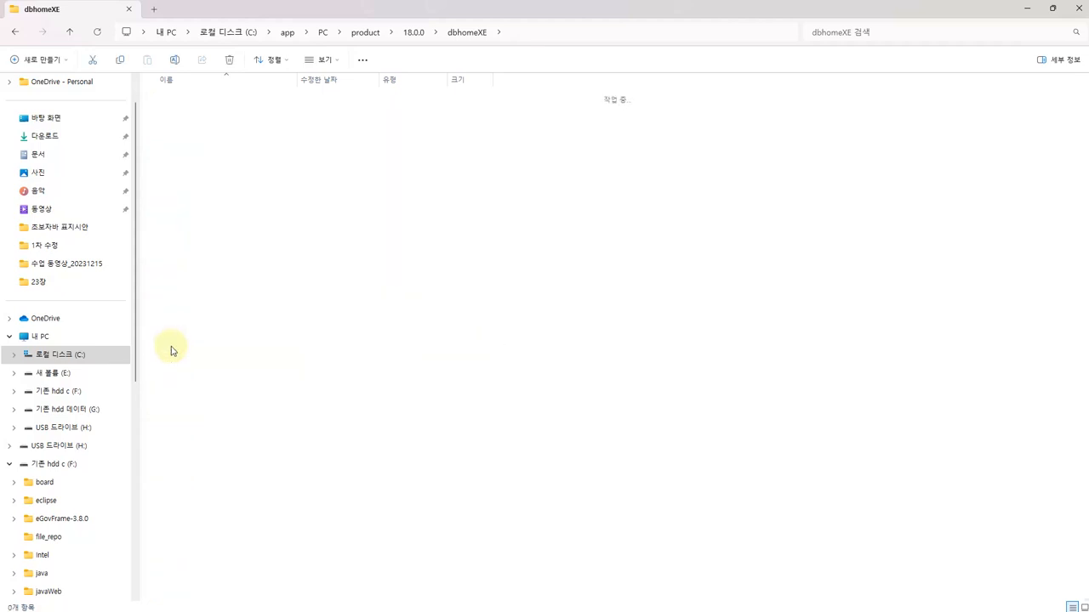
{"action": "double_click", "coordinate": [180, 99]}
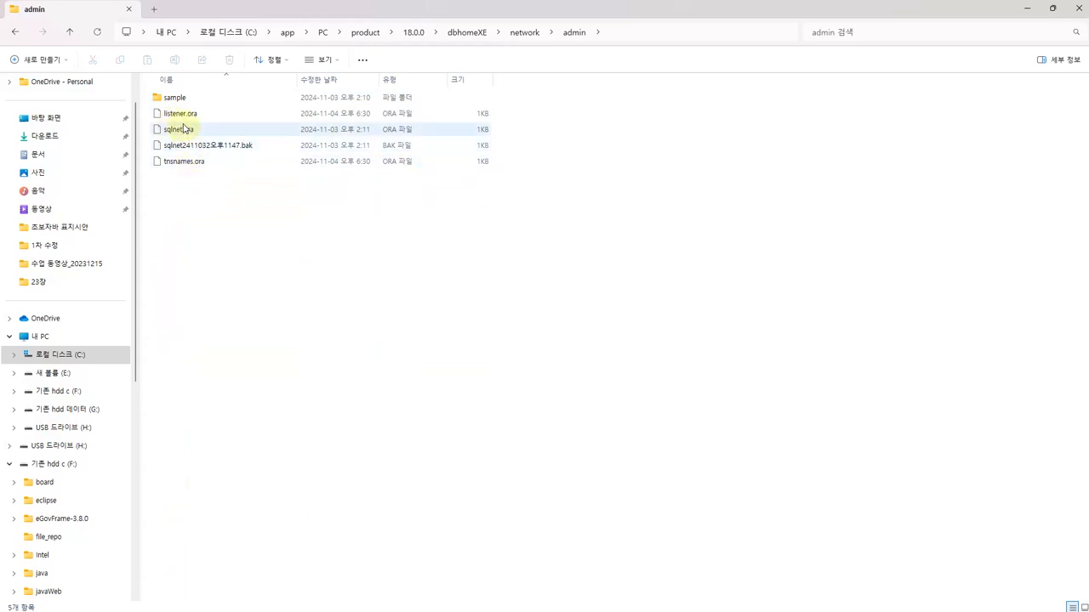
Open tnsnames.ora with Visual Studio Code via 연결 프로그램
{"action": "left_click", "coordinate": [181, 119]}
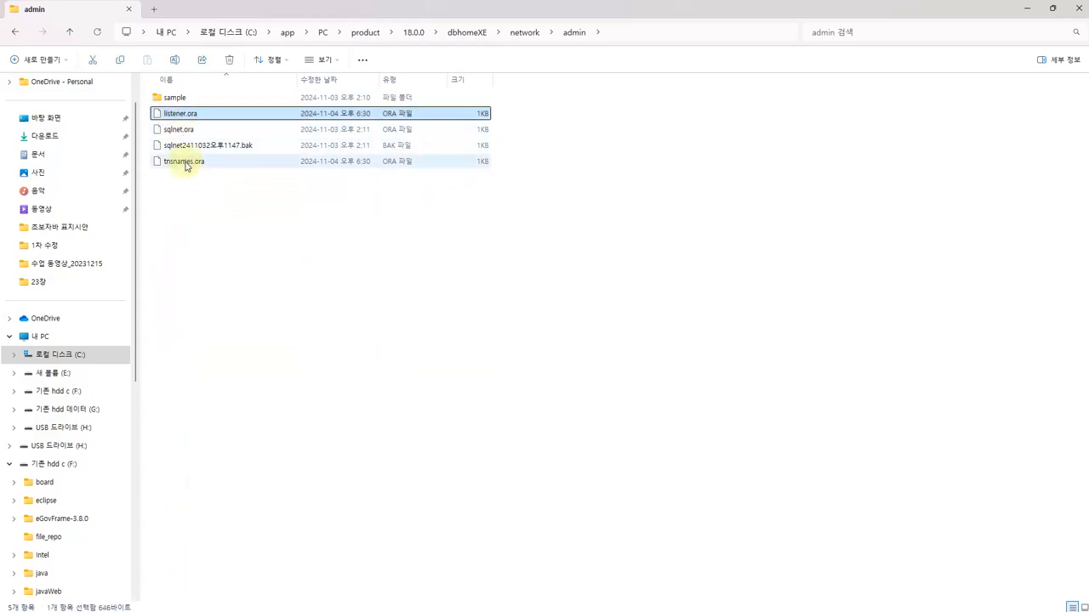
{"action": "left_click", "coordinate": [182, 163]}
{"action": "right_click", "coordinate": [177, 163]}
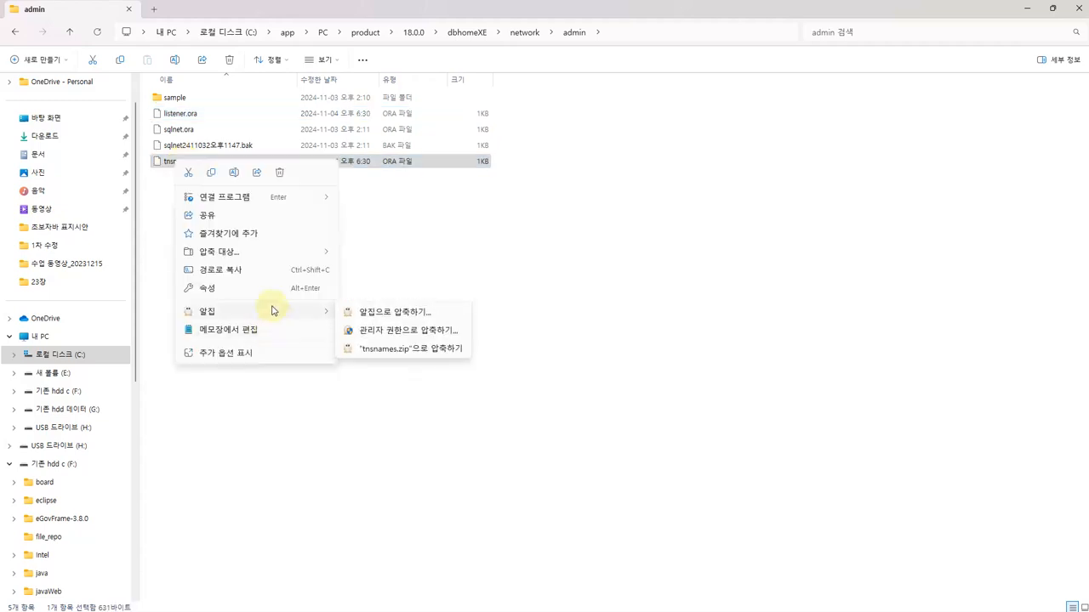
{"action": "mouse_move", "coordinate": [271, 200]}
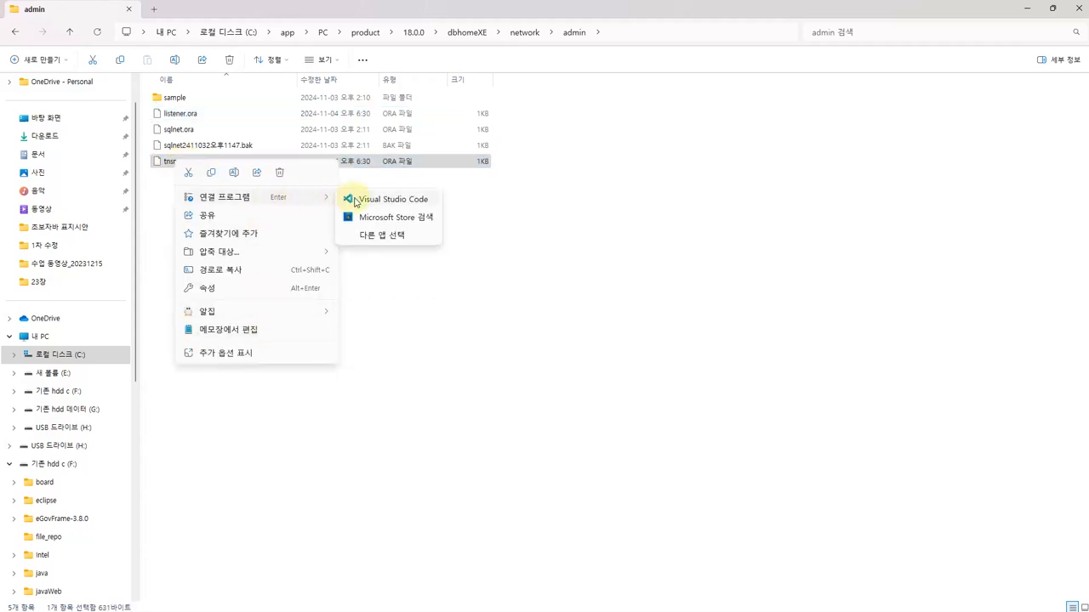
{"action": "left_click", "coordinate": [355, 200]}
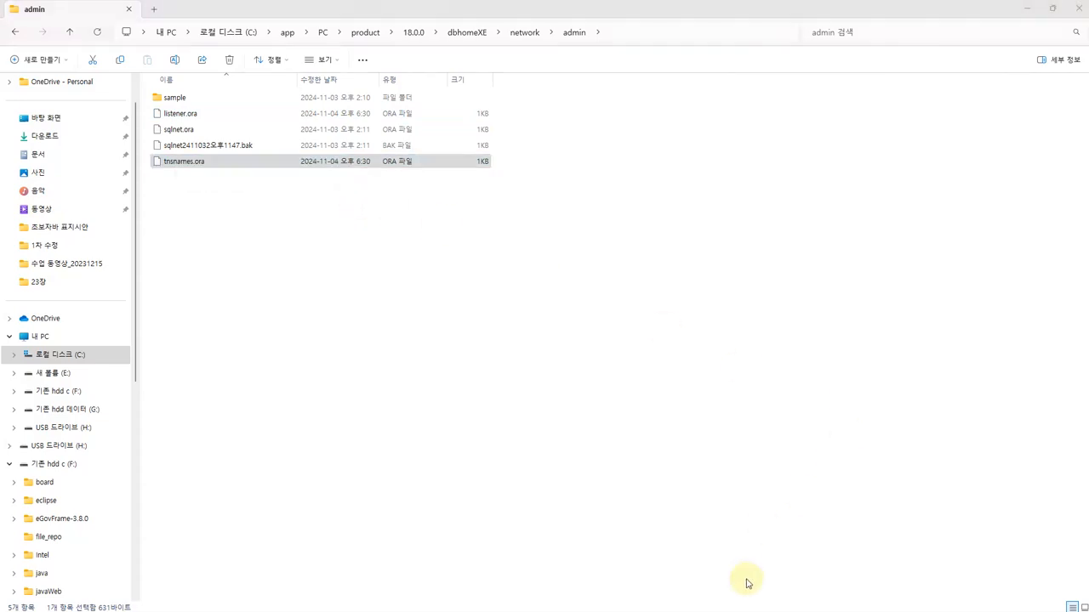
Open listener.ora in Visual Studio Code as well, maximize the editor, and view tnsnames.ora
{"action": "left_click_drag", "start_coordinate": [179, 113], "coordinate": [671, 357]}
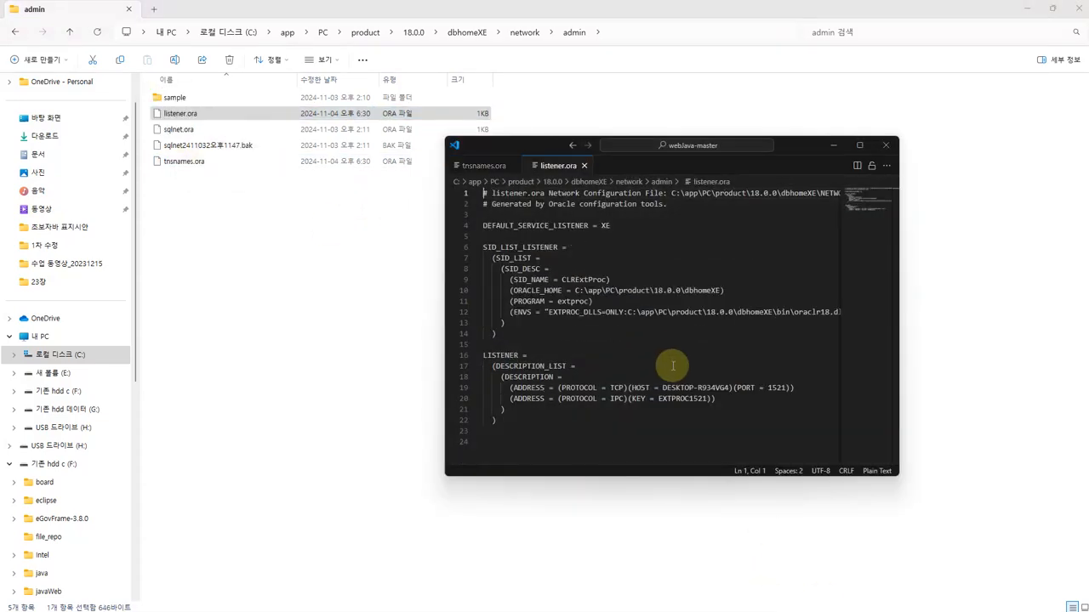
{"action": "double_click", "coordinate": [801, 143]}
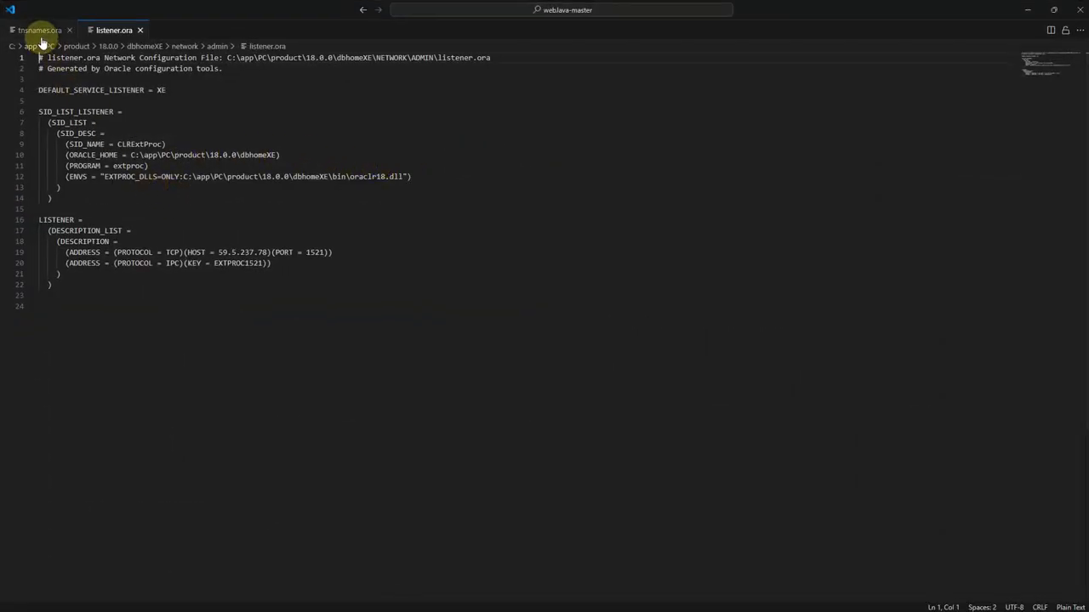
{"action": "left_click", "coordinate": [40, 31]}
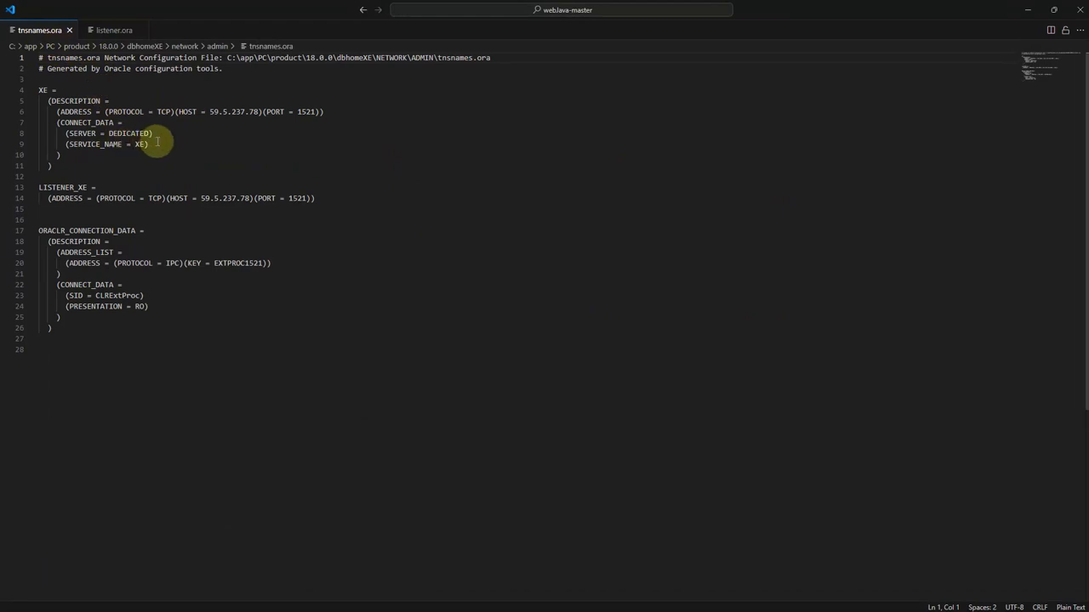
Check the HOST address 59.5.237.78 on lines 6 and 14 of tnsnames.ora, then return to File Explorer
{"action": "left_click_drag", "start_coordinate": [210, 112], "coordinate": [255, 111]}
{"action": "left_click", "coordinate": [211, 198]}
{"action": "left_click_drag", "start_coordinate": [211, 198], "coordinate": [243, 196]}
{"action": "left_click_drag", "start_coordinate": [215, 112], "coordinate": [258, 111]}
{"action": "left_click", "coordinate": [258, 111]}
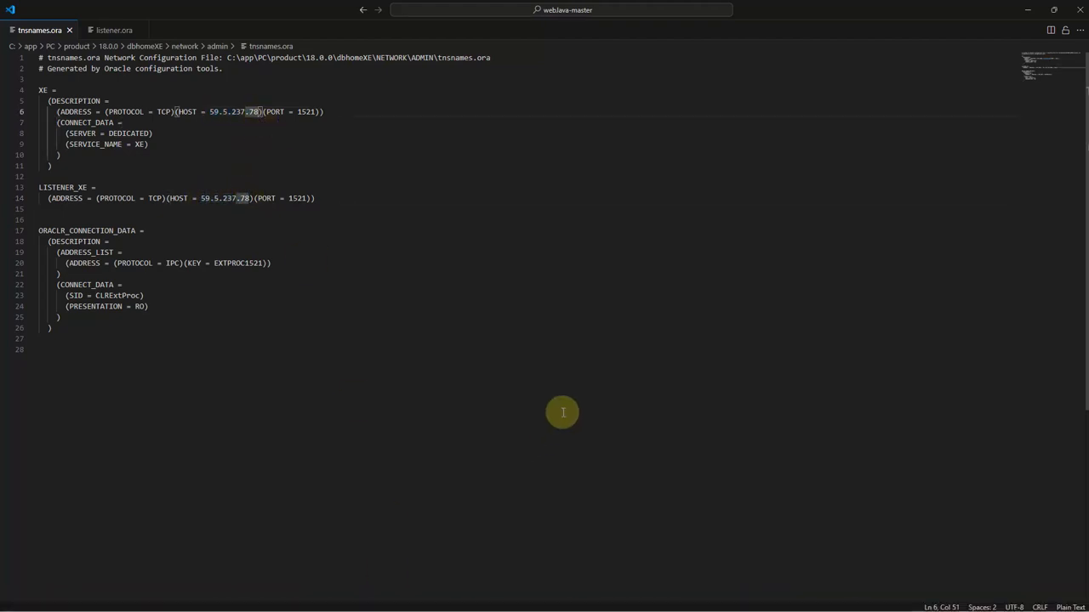
{"action": "left_click", "coordinate": [211, 111]}
{"action": "left_click", "coordinate": [264, 205]}
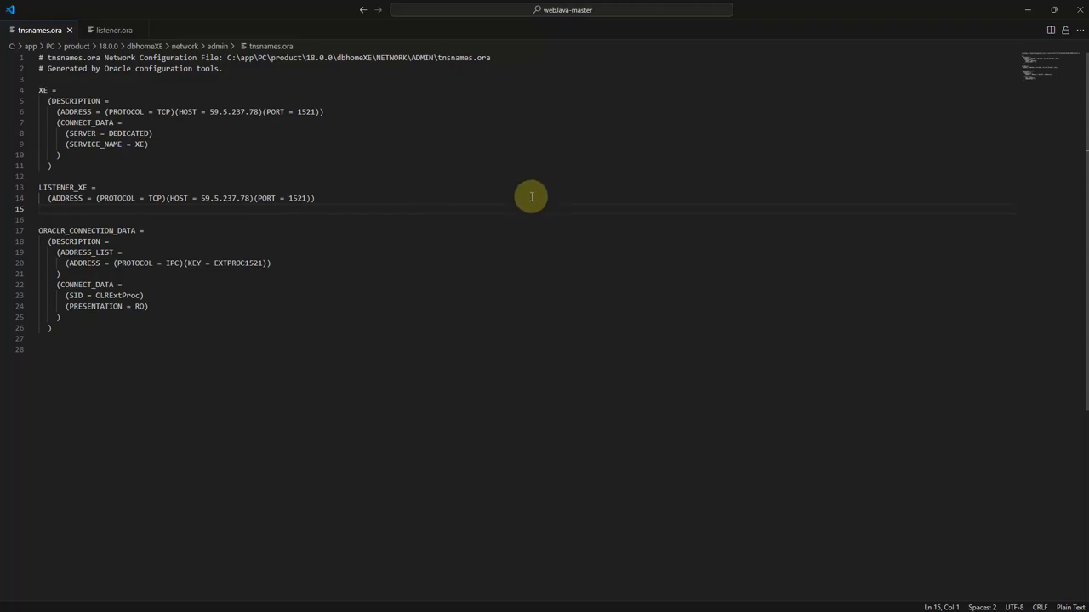
{"action": "key", "text": "alt+Tab"}
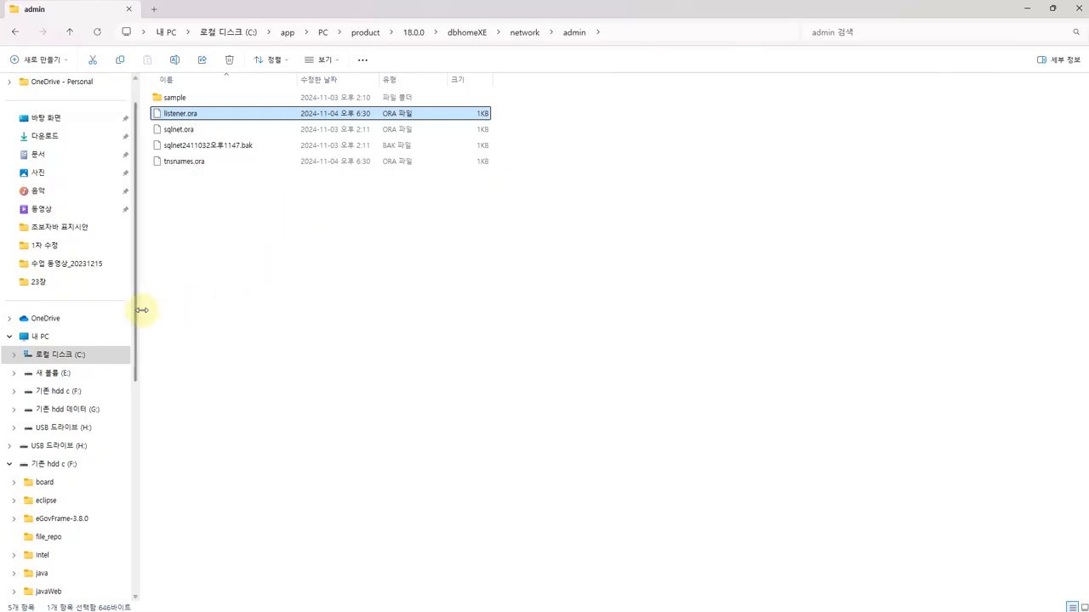
Copy the device name DESKTOP-R934VG4 from the 내 PC properties page
{"action": "scroll", "coordinate": [68, 306], "scroll_direction": "down", "scroll_amount": 1}
{"action": "right_click", "coordinate": [48, 282]}
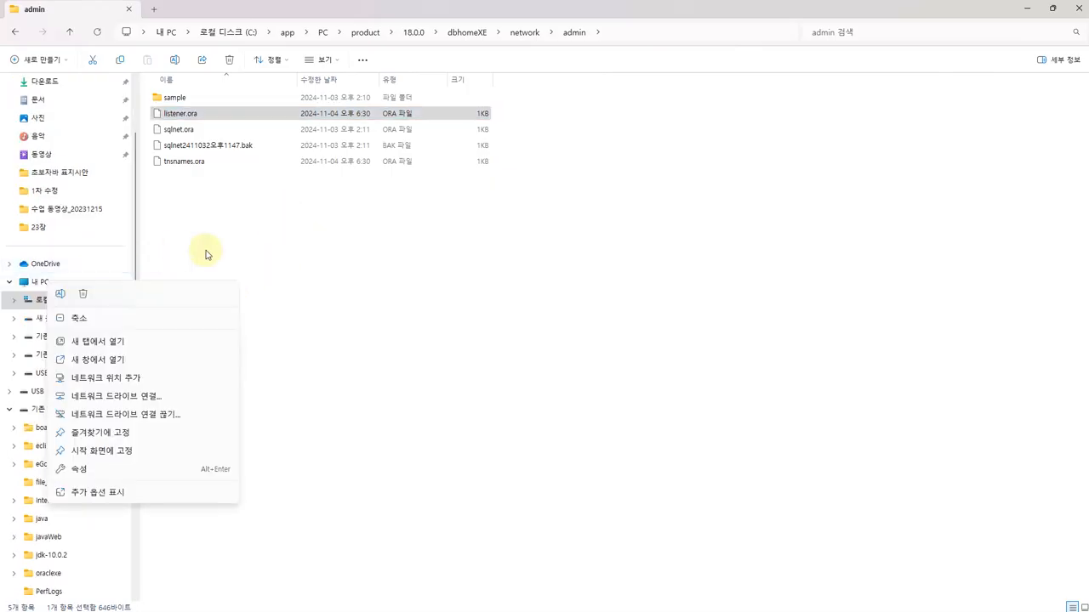
{"action": "left_click", "coordinate": [207, 254]}
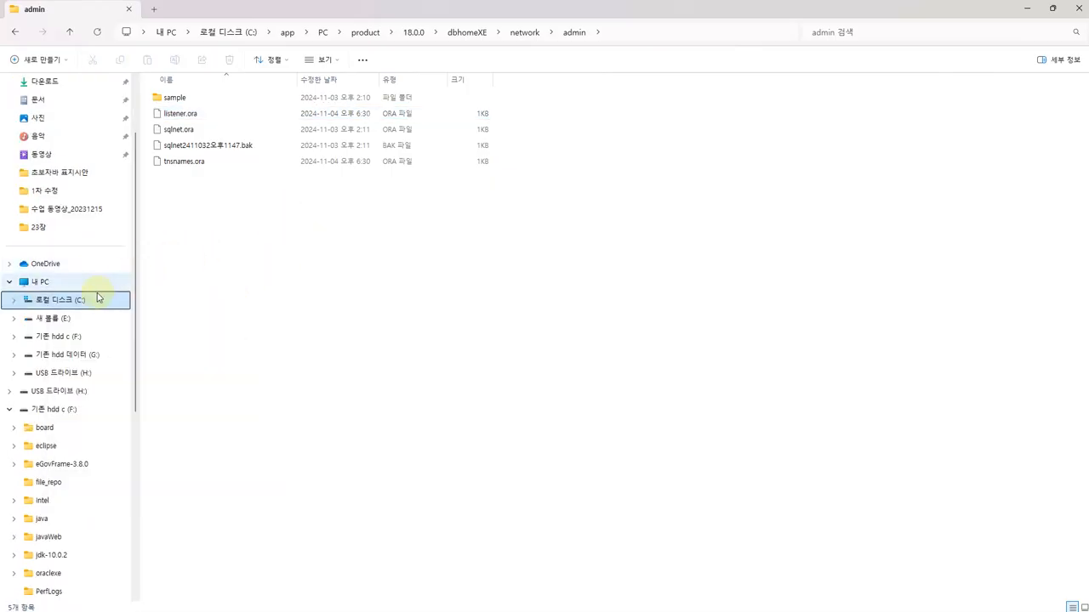
{"action": "right_click", "coordinate": [38, 282]}
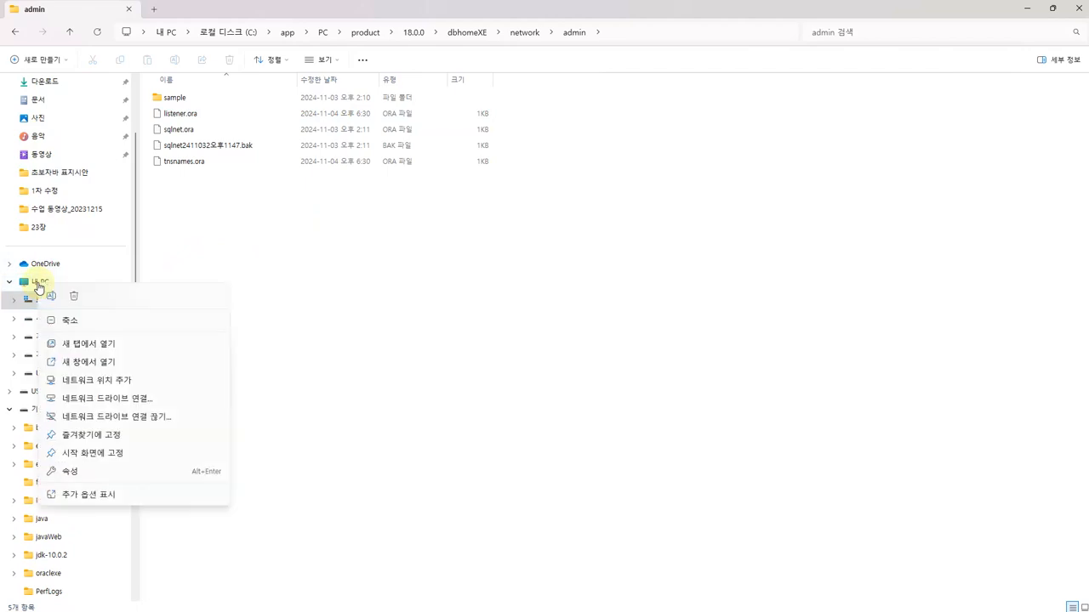
{"action": "left_click", "coordinate": [71, 471]}
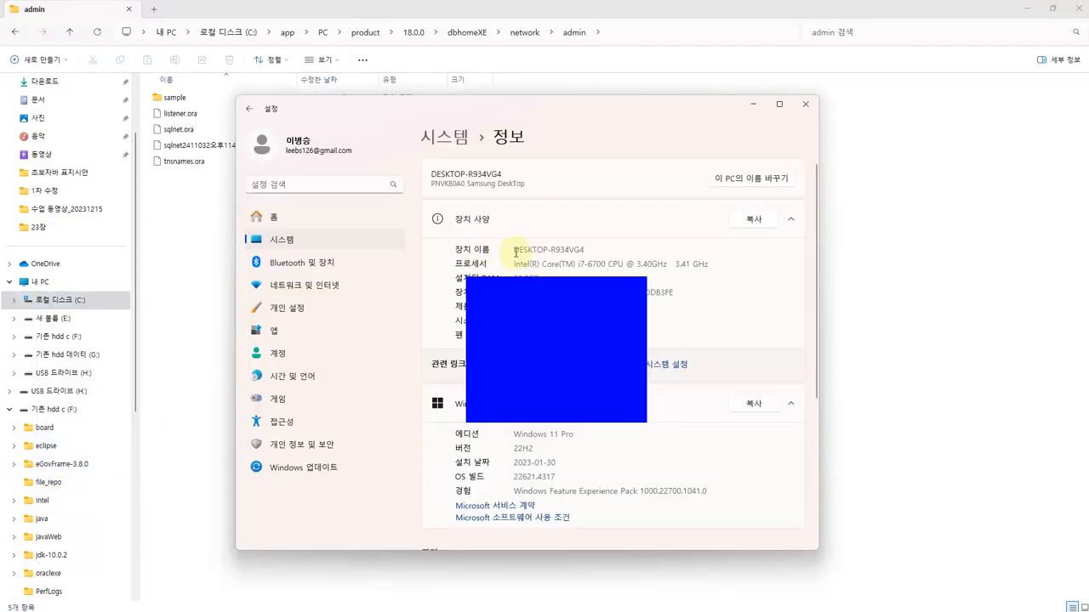
{"action": "double_click", "coordinate": [516, 253]}
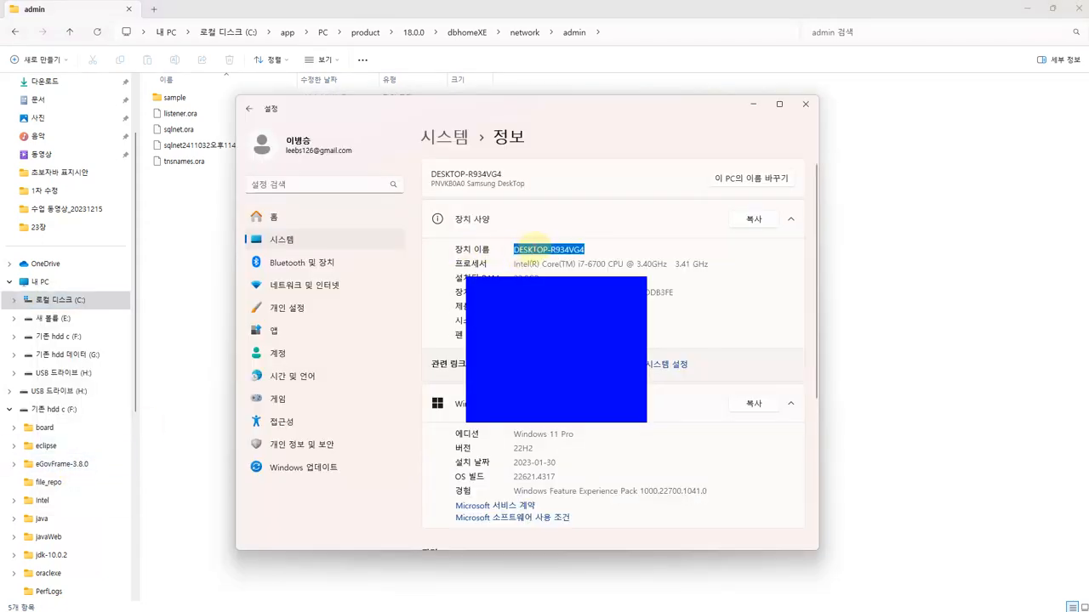
{"action": "right_click", "coordinate": [540, 253]}
{"action": "left_click", "coordinate": [553, 263]}
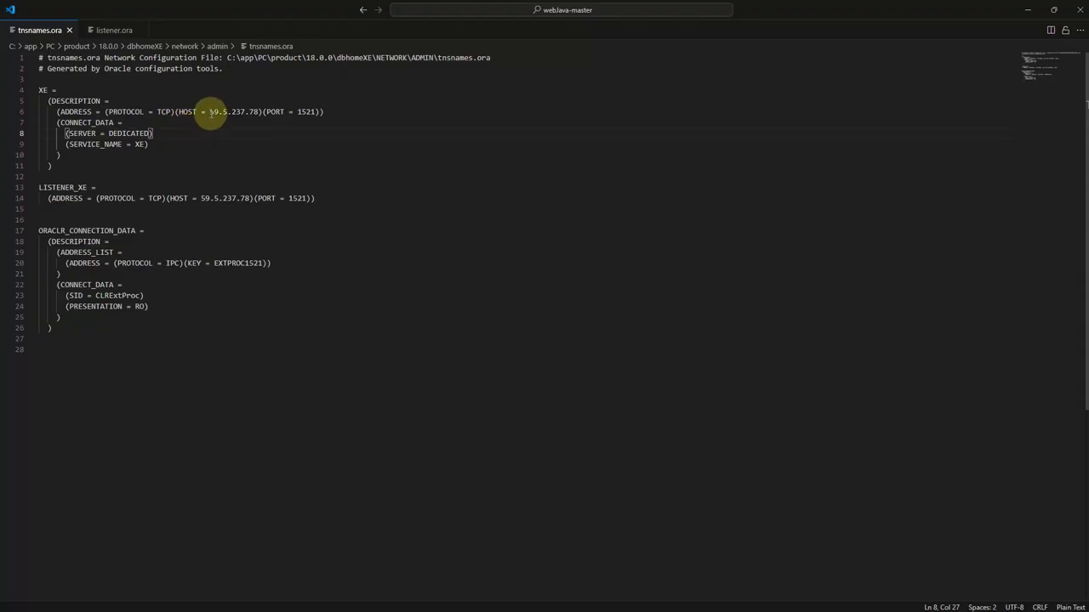
Replace HOST 59.5.237.78 with DESKTOP-R934VG4 on lines 6 and 14 of tnsnames.ora and save
{"action": "left_click_drag", "start_coordinate": [209, 111], "coordinate": [257, 113]}
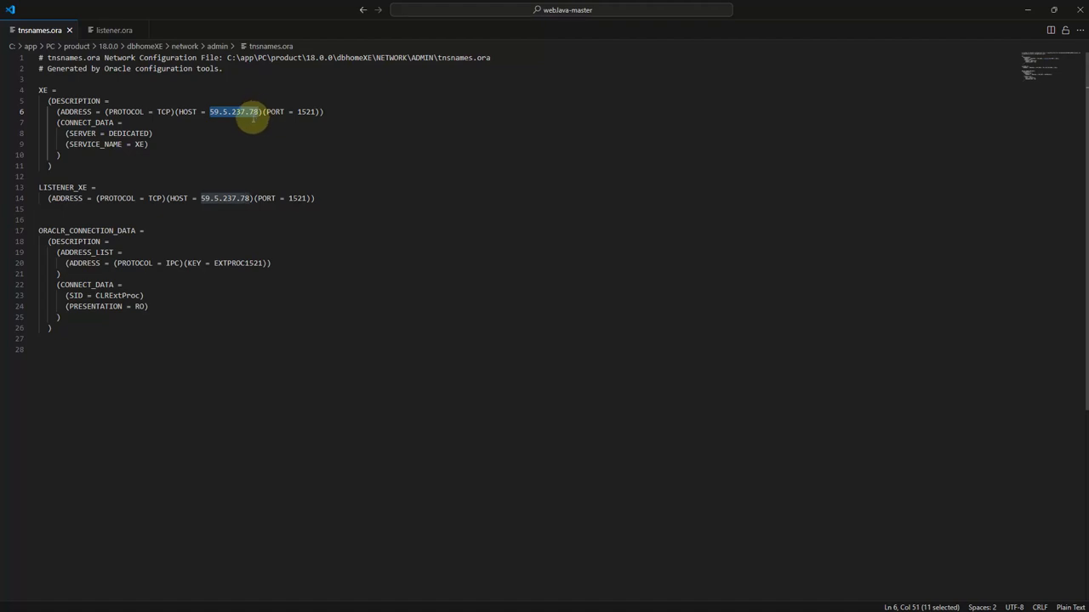
{"action": "key", "text": "ctrl+v"}
{"action": "left_click_drag", "start_coordinate": [200, 202], "coordinate": [250, 202]}
{"action": "key", "text": "ctrl+v"}
{"action": "key", "text": "ctrl+s"}
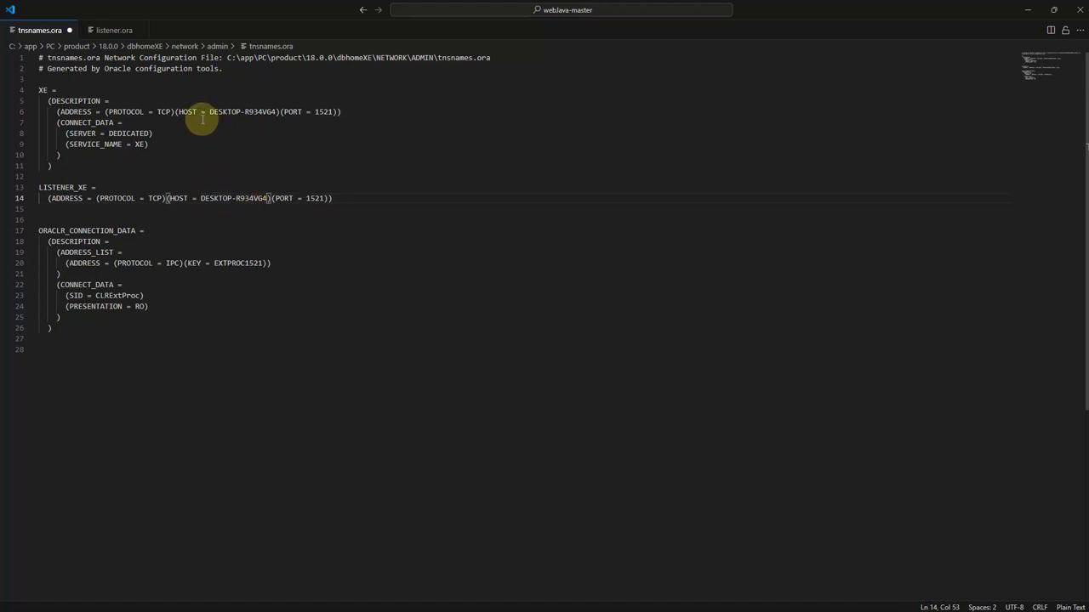
Replace the line 19 HOST address in listener.ora with DESKTOP-R934VG4
{"action": "left_click", "coordinate": [117, 34]}
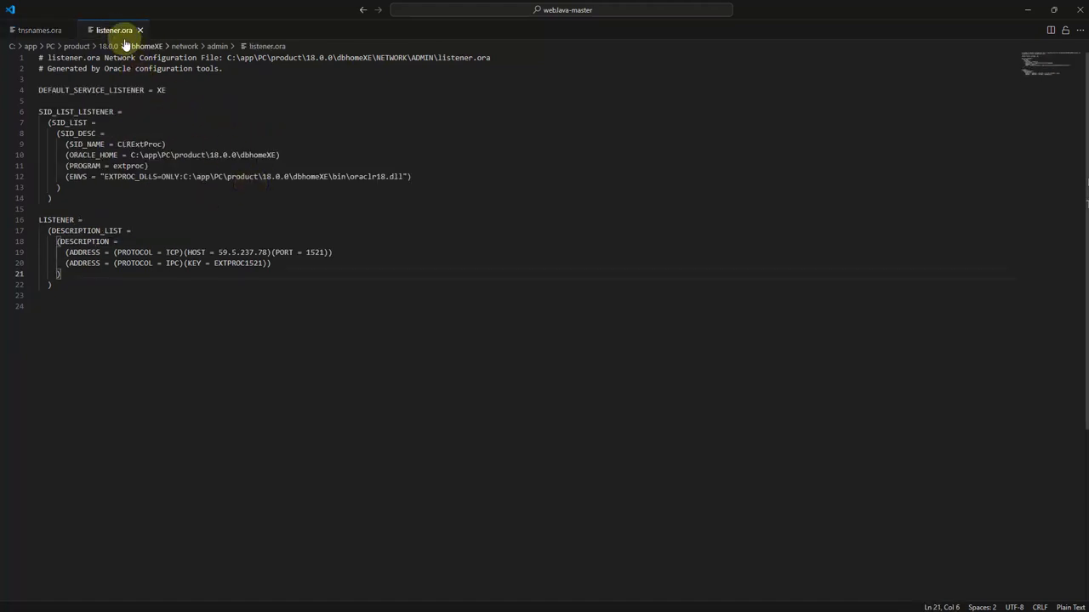
{"action": "left_click_drag", "start_coordinate": [271, 252], "coordinate": [219, 252]}
{"action": "key", "text": "ctrl+v"}
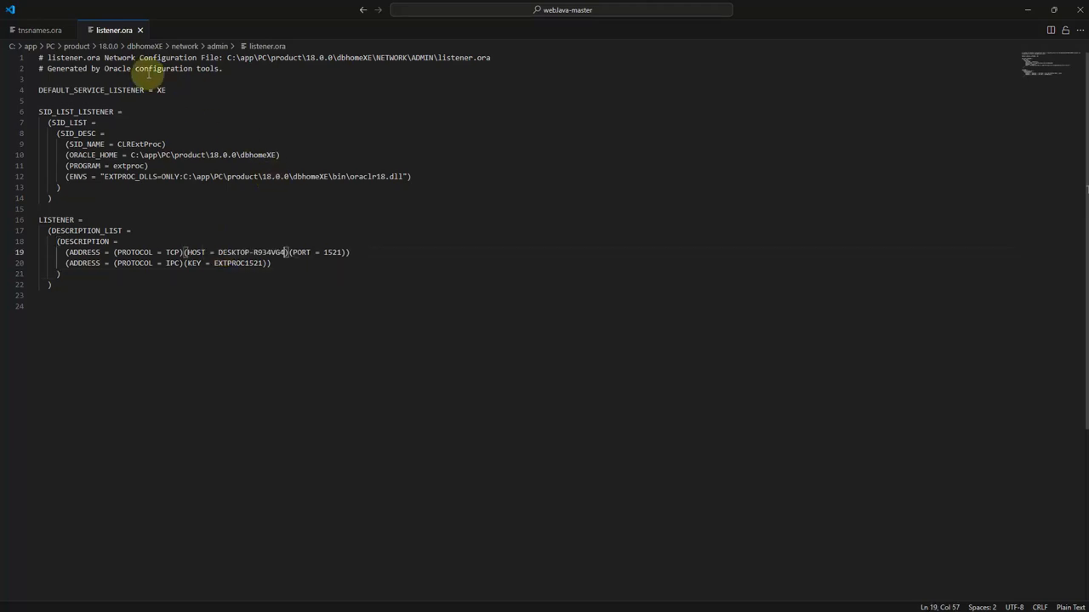
{"action": "left_click", "coordinate": [179, 144]}
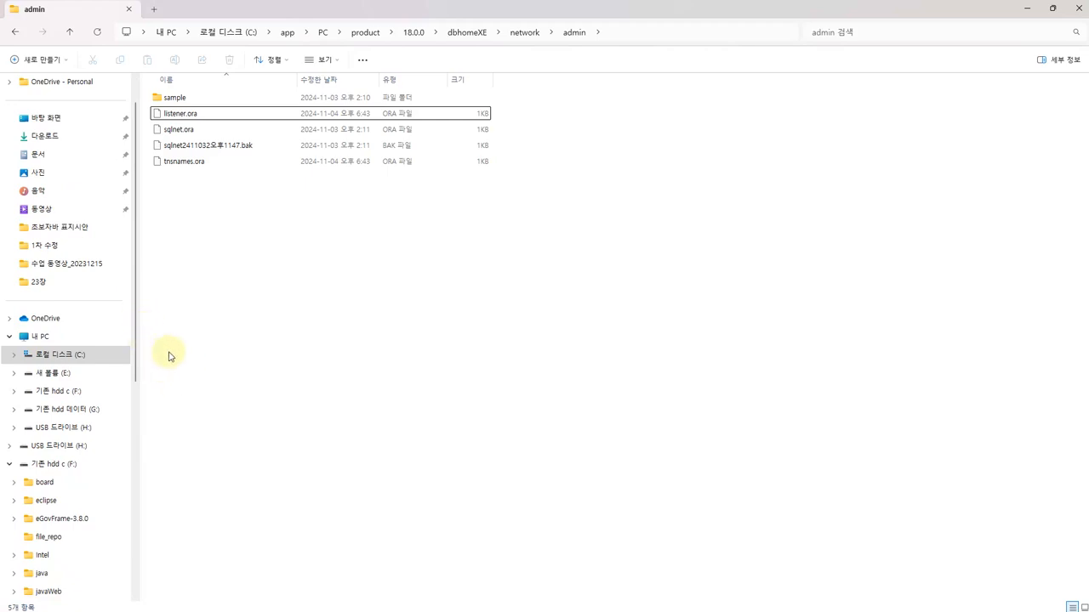
Open Computer Management (관리) from 내 PC's extended menu
{"action": "right_click", "coordinate": [45, 340]}
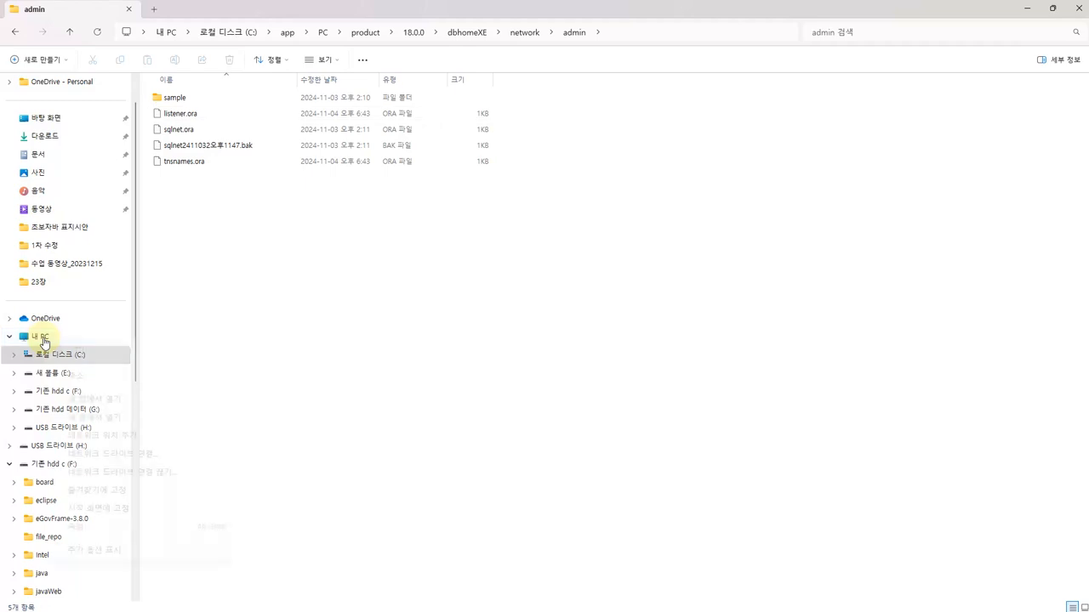
{"action": "left_click", "coordinate": [109, 553]}
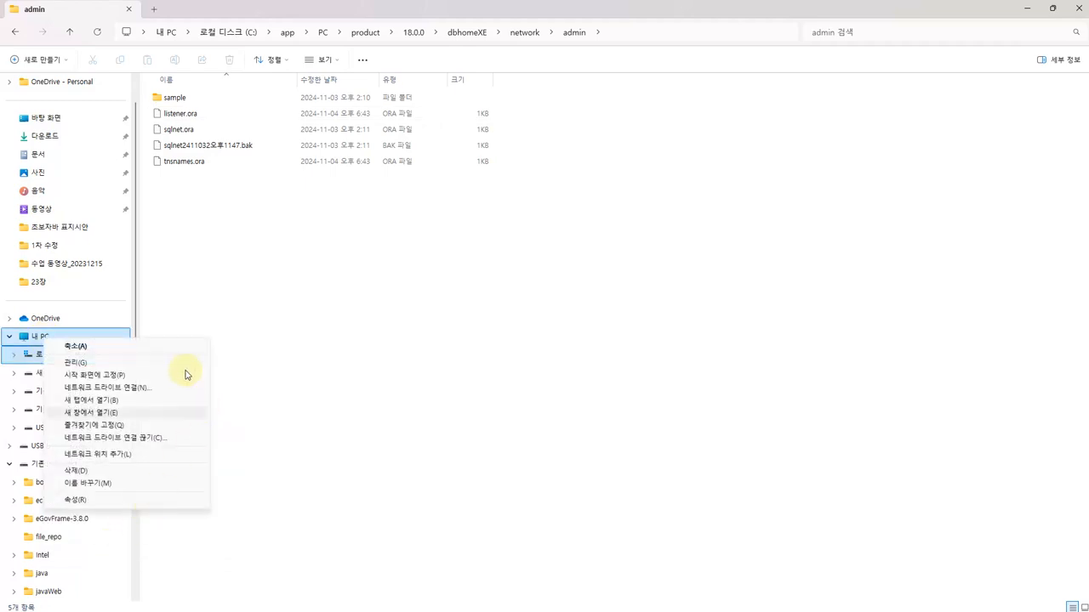
{"action": "left_click", "coordinate": [97, 367]}
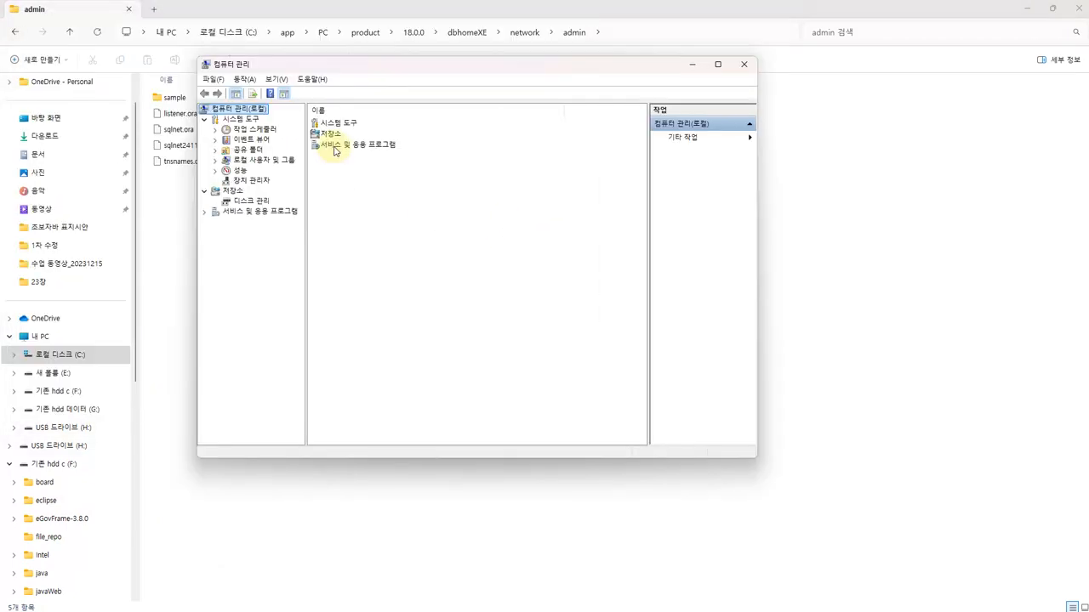
In the Services list, stop OracleServiceXE and the OracleOraDB18Home1TNSListener service
{"action": "double_click", "coordinate": [335, 145]}
{"action": "double_click", "coordinate": [328, 66]}
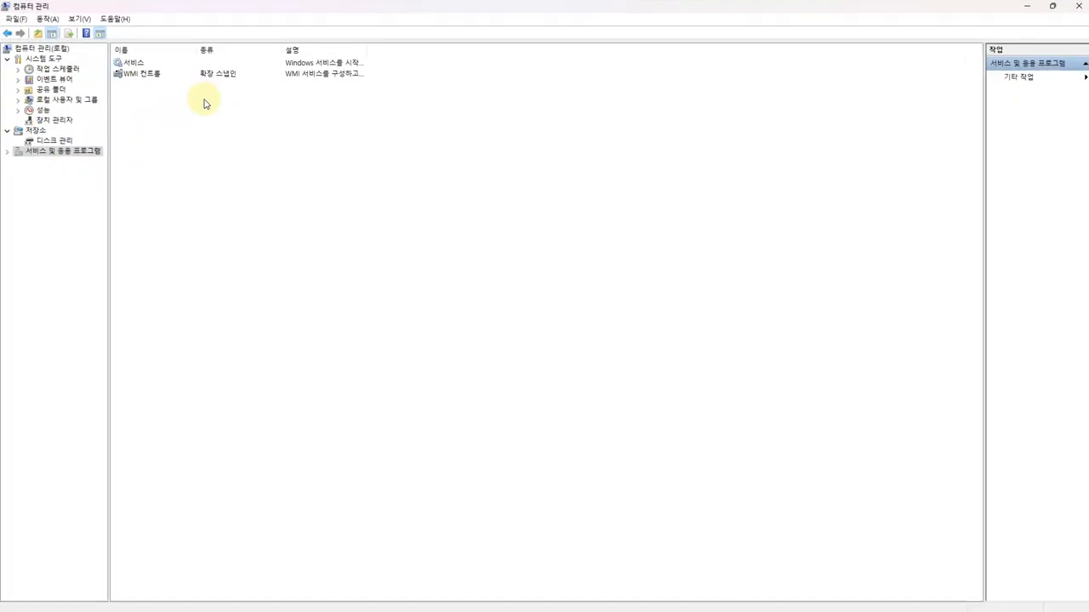
{"action": "double_click", "coordinate": [134, 61]}
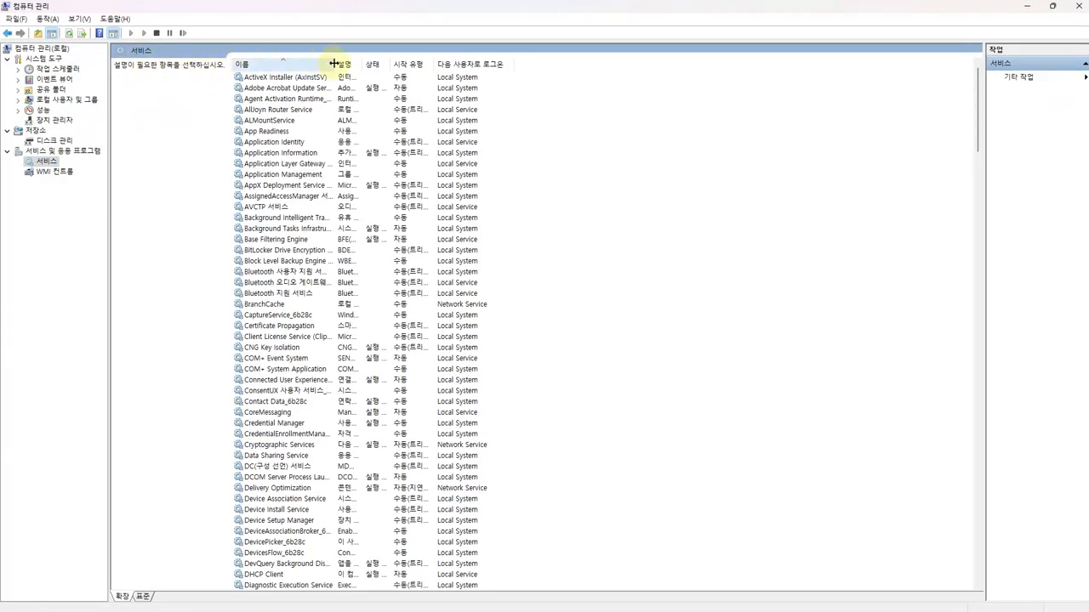
{"action": "scroll", "coordinate": [280, 432], "scroll_direction": "down", "scroll_amount": 20}
{"action": "left_click", "coordinate": [273, 424]}
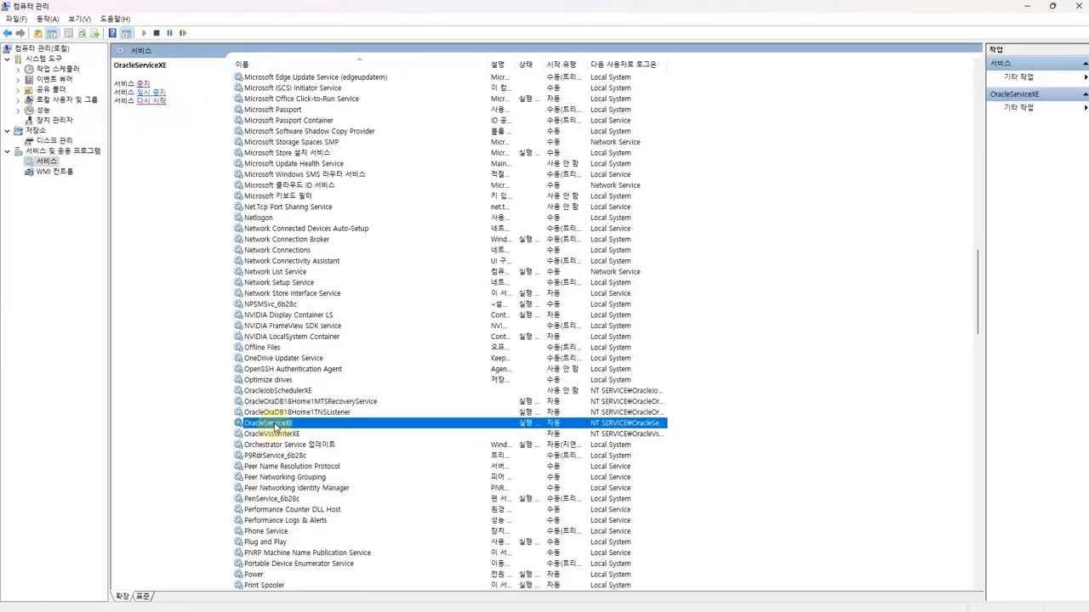
{"action": "right_click", "coordinate": [275, 427]}
{"action": "left_click", "coordinate": [296, 445]}
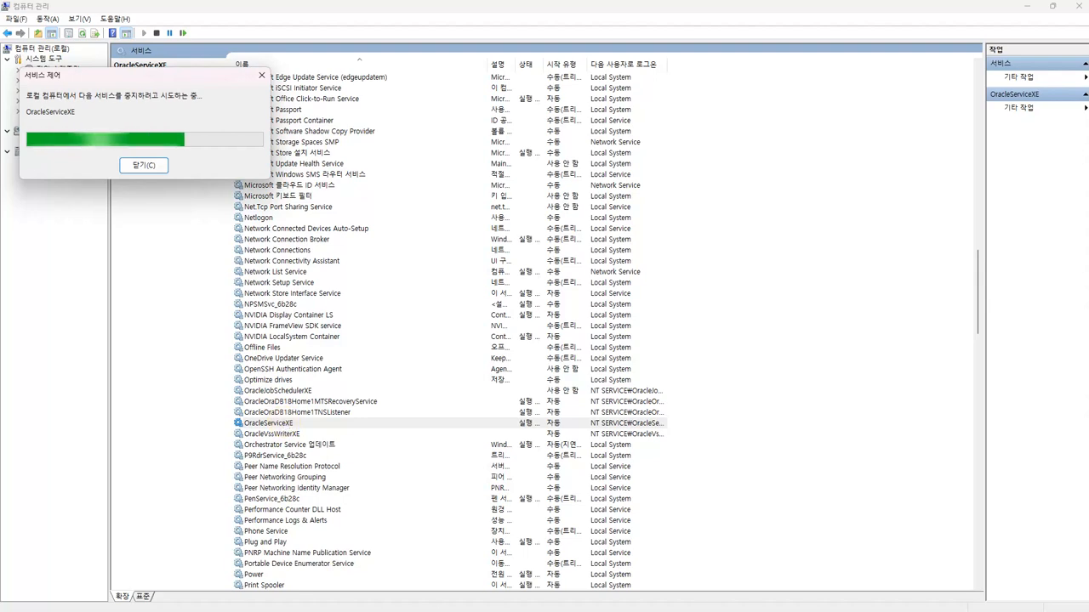
{"action": "left_click", "coordinate": [268, 412]}
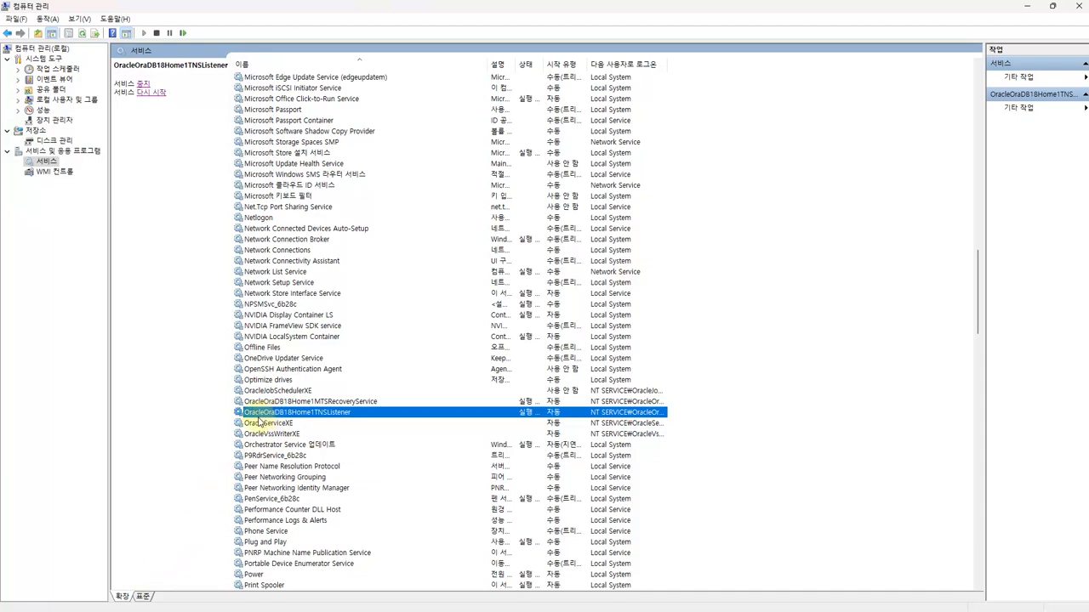
{"action": "right_click", "coordinate": [321, 416]}
{"action": "left_click", "coordinate": [352, 433]}
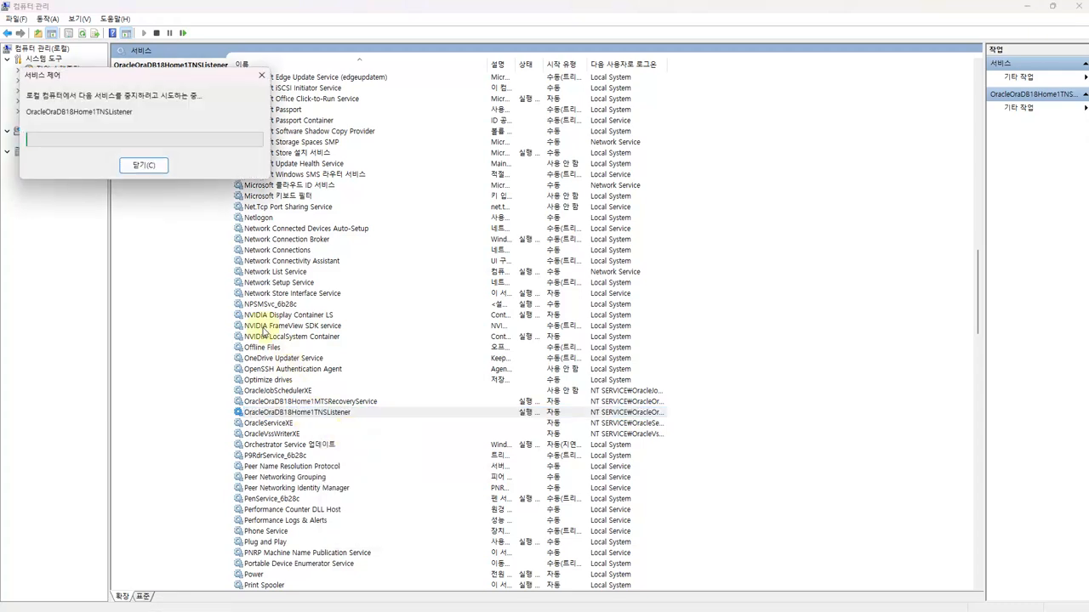
Start OracleOraDB18Home1TNSListener first, then OracleServiceXE
{"action": "left_click", "coordinate": [285, 423]}
{"action": "left_click", "coordinate": [287, 413]}
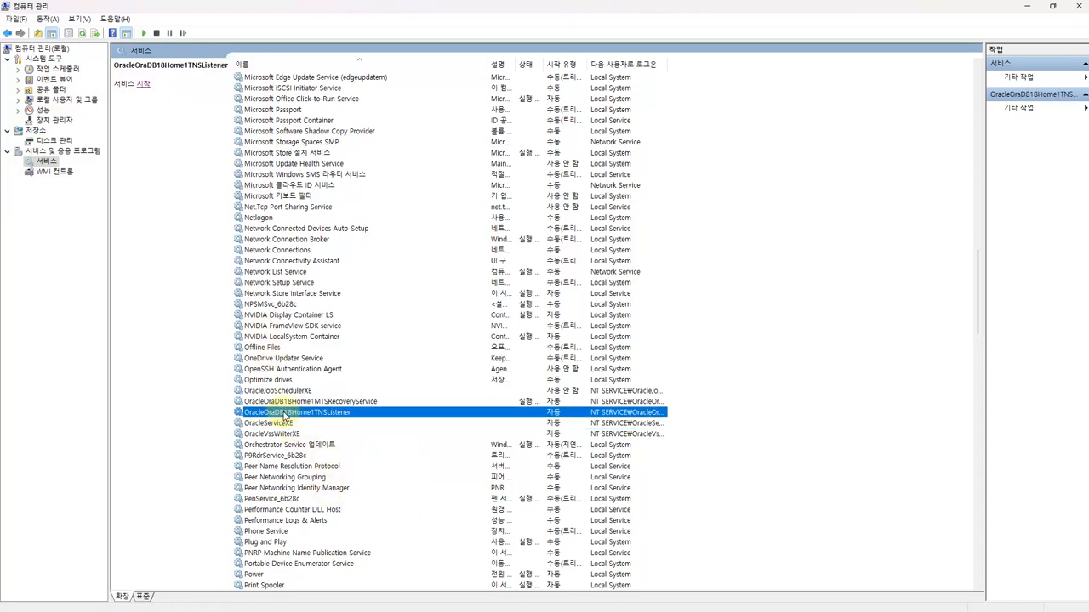
{"action": "right_click", "coordinate": [289, 414]}
{"action": "left_click", "coordinate": [303, 425]}
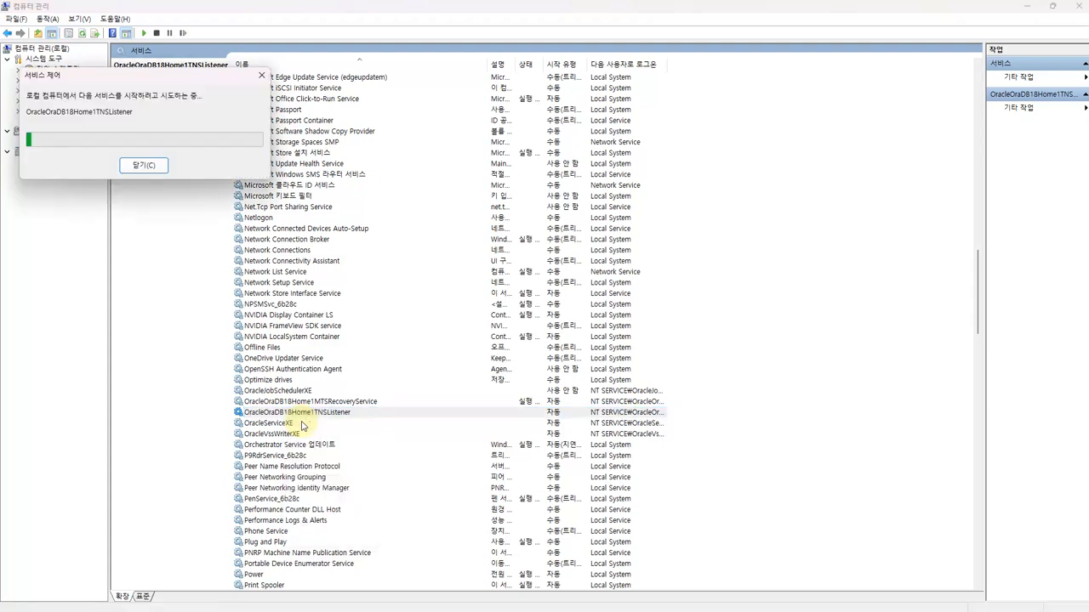
{"action": "left_click", "coordinate": [302, 423]}
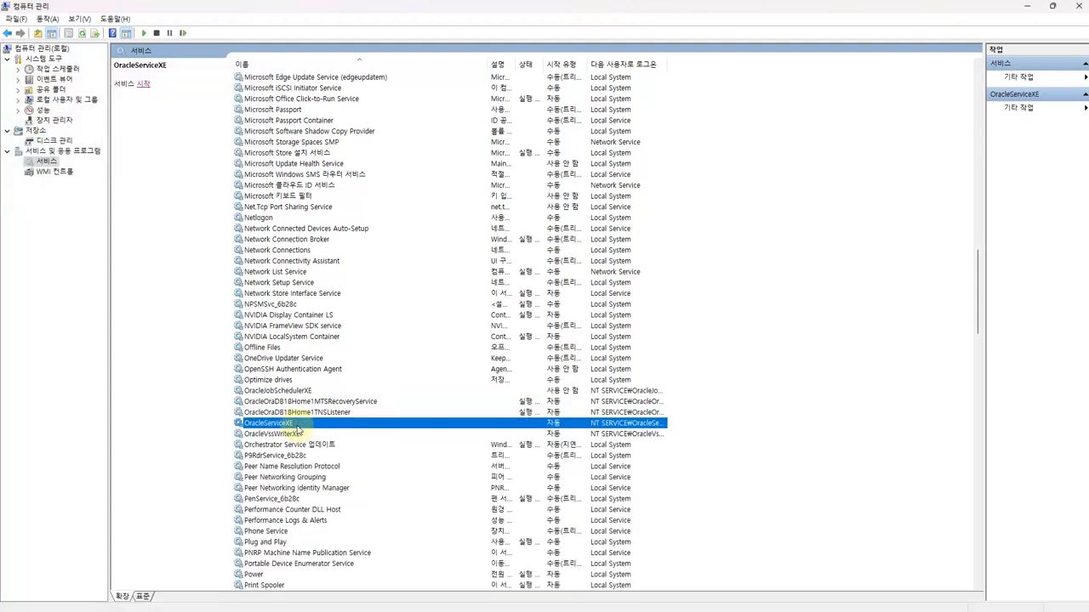
{"action": "right_click", "coordinate": [304, 425]}
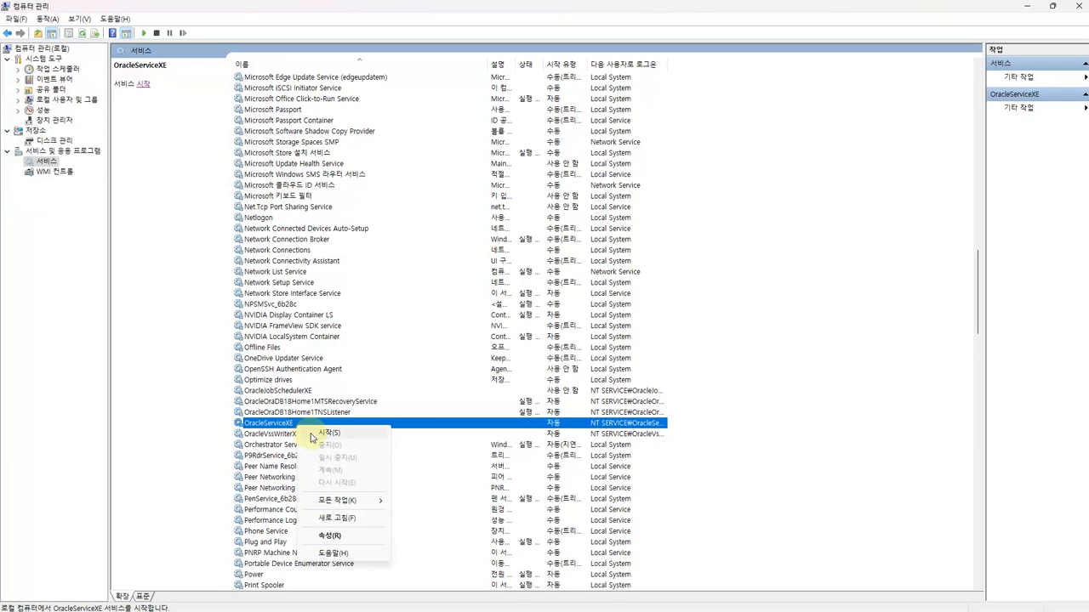
{"action": "left_click", "coordinate": [311, 435]}
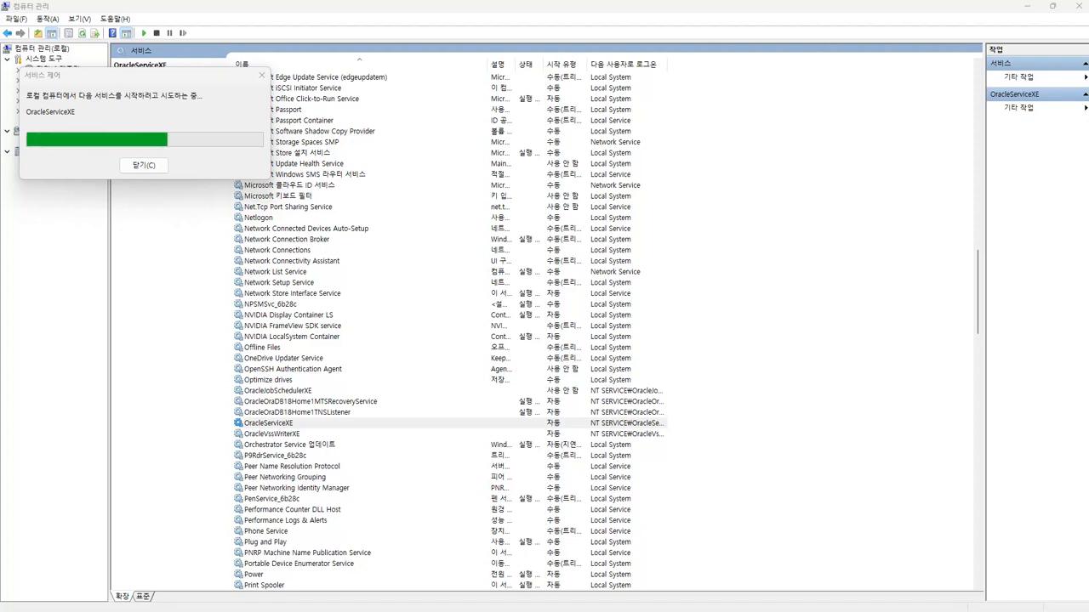
Confirm both the TNS listener and OracleServiceXE show as running
{"action": "left_click", "coordinate": [351, 414]}
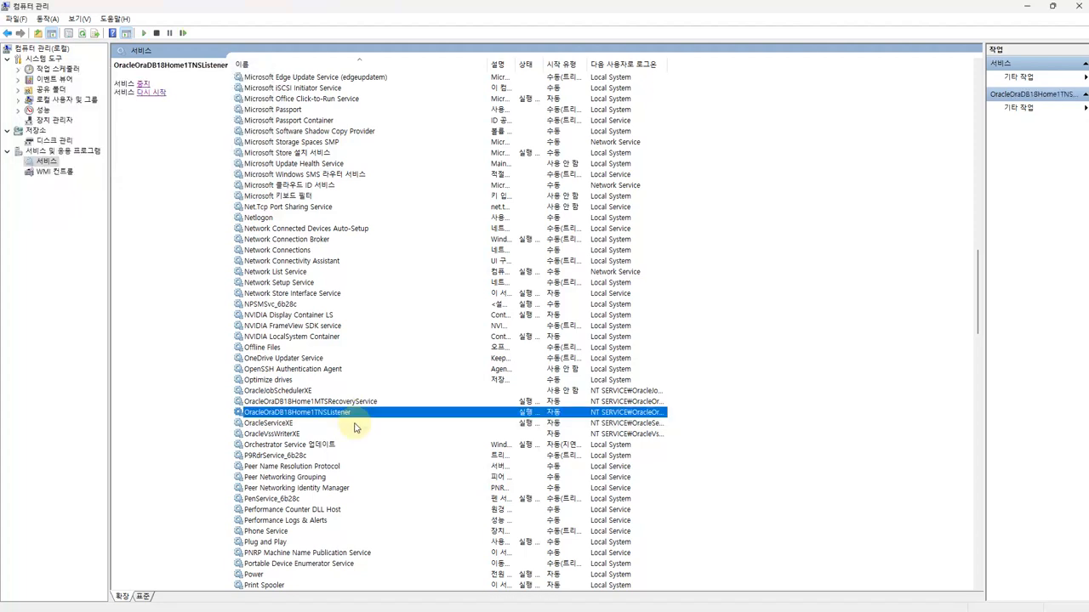
{"action": "left_click", "coordinate": [355, 425]}
{"action": "left_click", "coordinate": [355, 415]}
{"action": "left_click", "coordinate": [353, 424]}
{"action": "left_click", "coordinate": [350, 414]}
{"action": "left_click", "coordinate": [345, 424]}
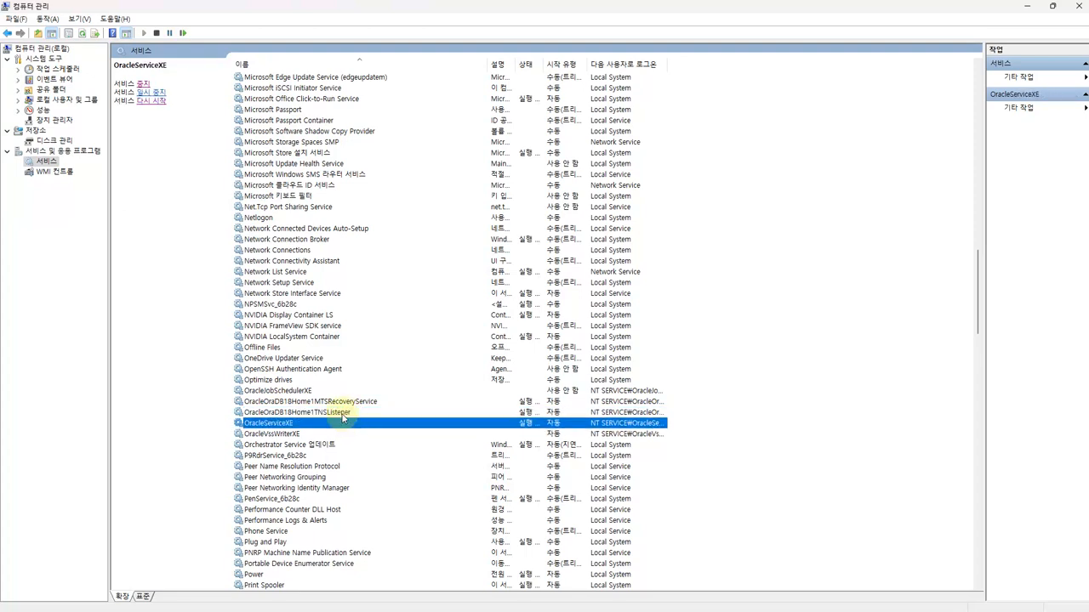
{"action": "left_click", "coordinate": [343, 414]}
{"action": "left_click", "coordinate": [342, 424]}
{"action": "left_click", "coordinate": [347, 413]}
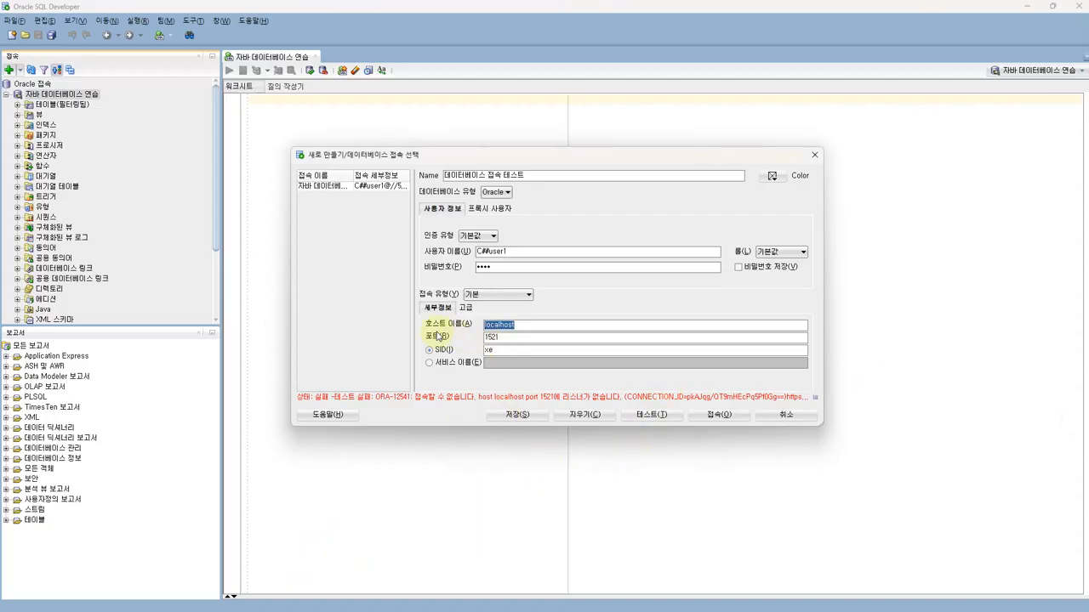
Retest the 데이터베이스 접속 테스트 connection to localhost until it succeeds, then connect
{"action": "left_click", "coordinate": [512, 325]}
{"action": "double_click", "coordinate": [478, 325]}
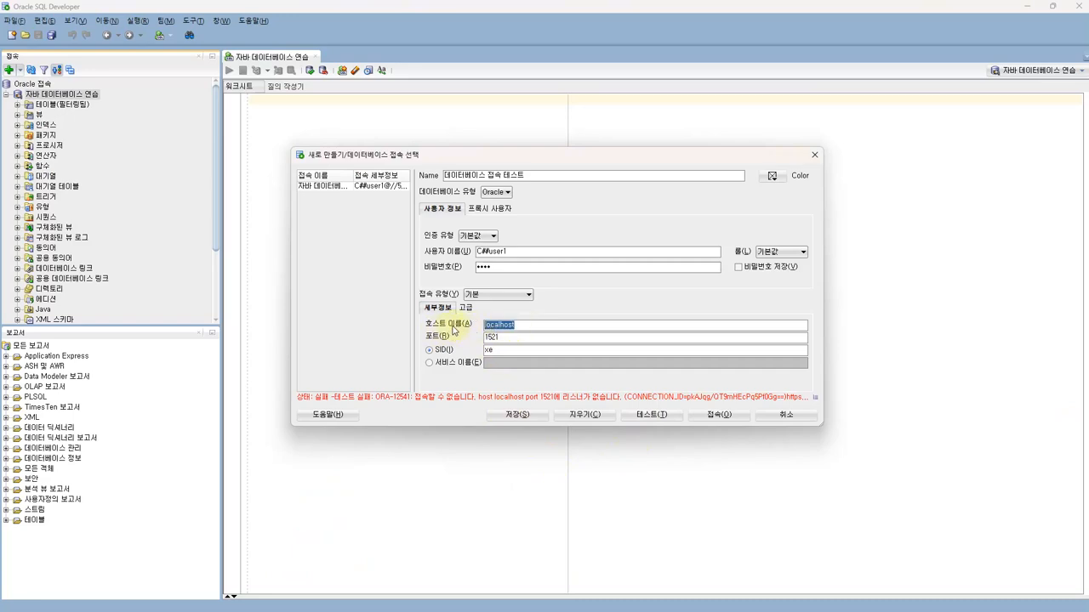
{"action": "left_click", "coordinate": [648, 415]}
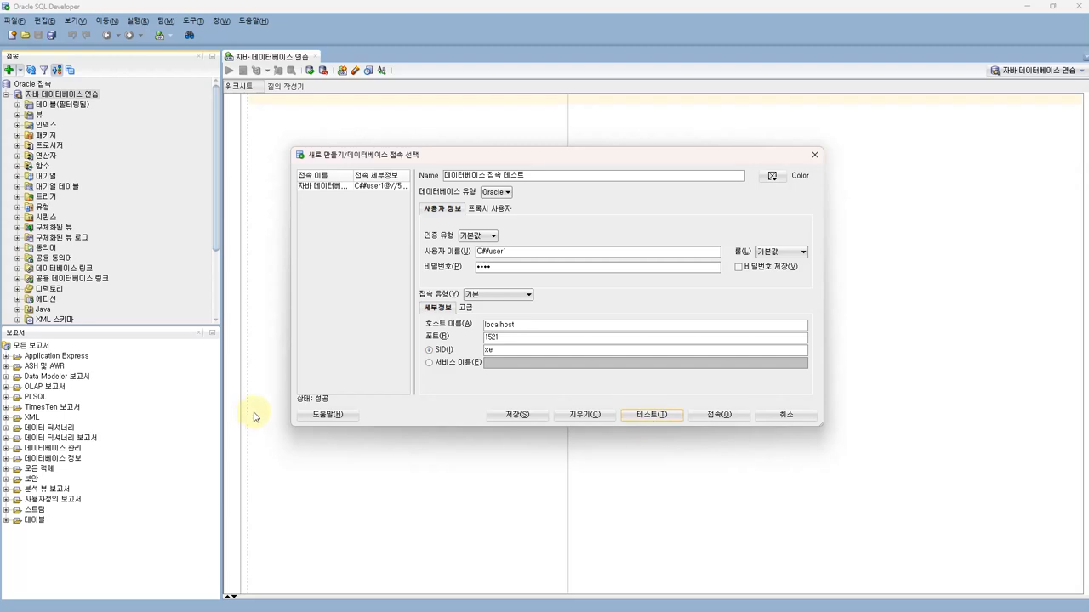
{"action": "left_click", "coordinate": [717, 415]}
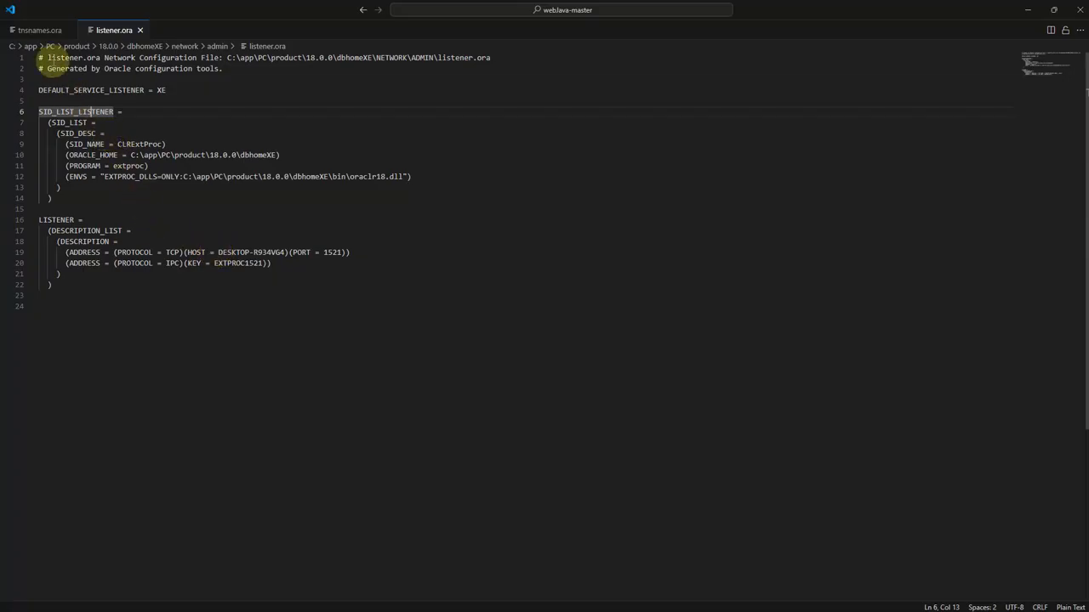
{"action": "left_click_drag", "start_coordinate": [218, 252], "coordinate": [287, 252]}
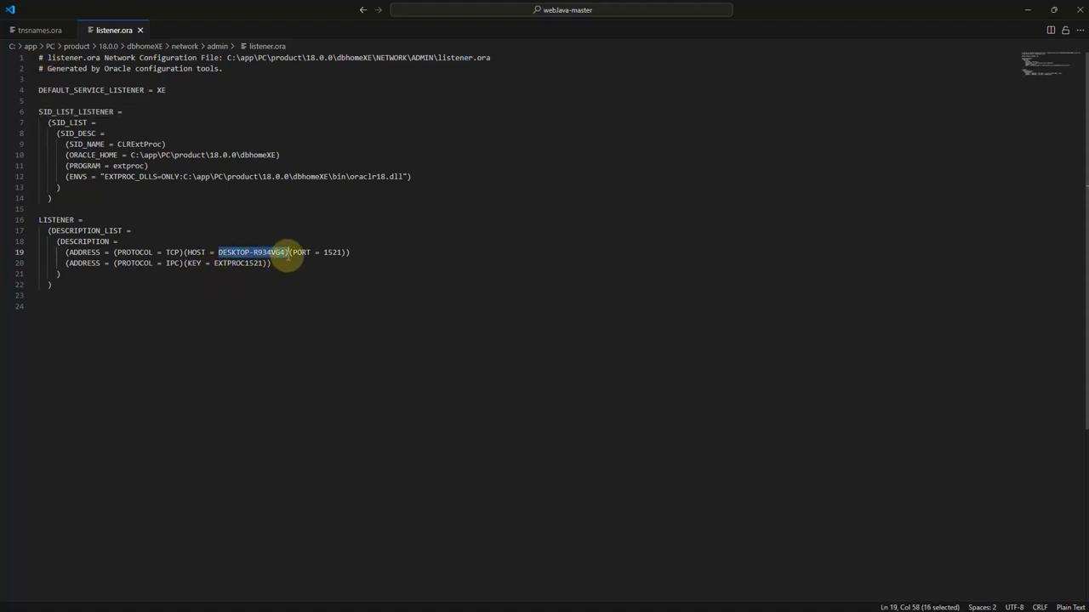
{"action": "left_click", "coordinate": [247, 295]}
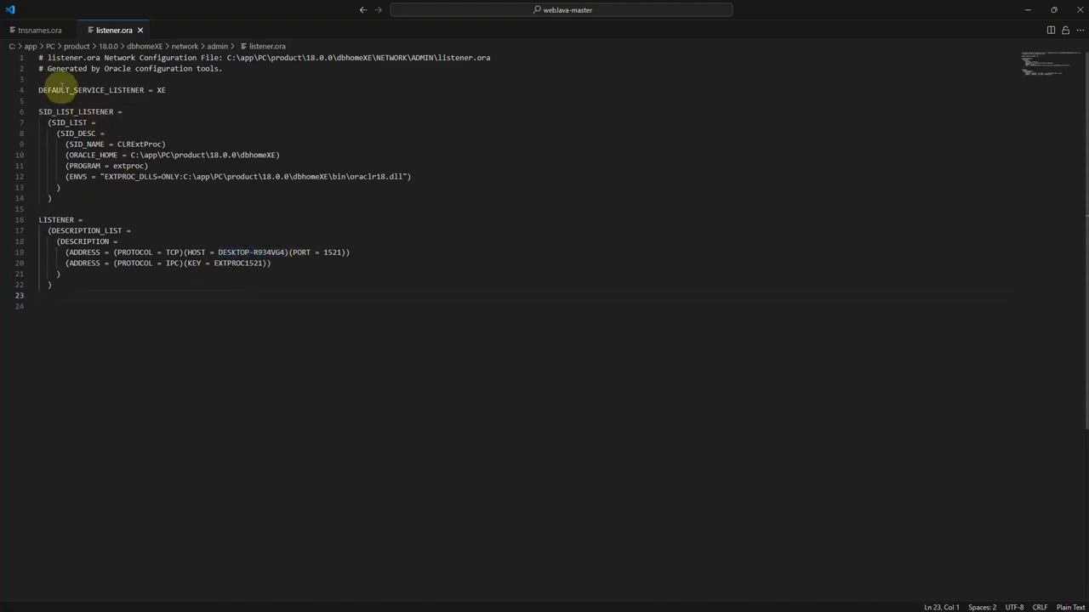
{"action": "left_click", "coordinate": [34, 30]}
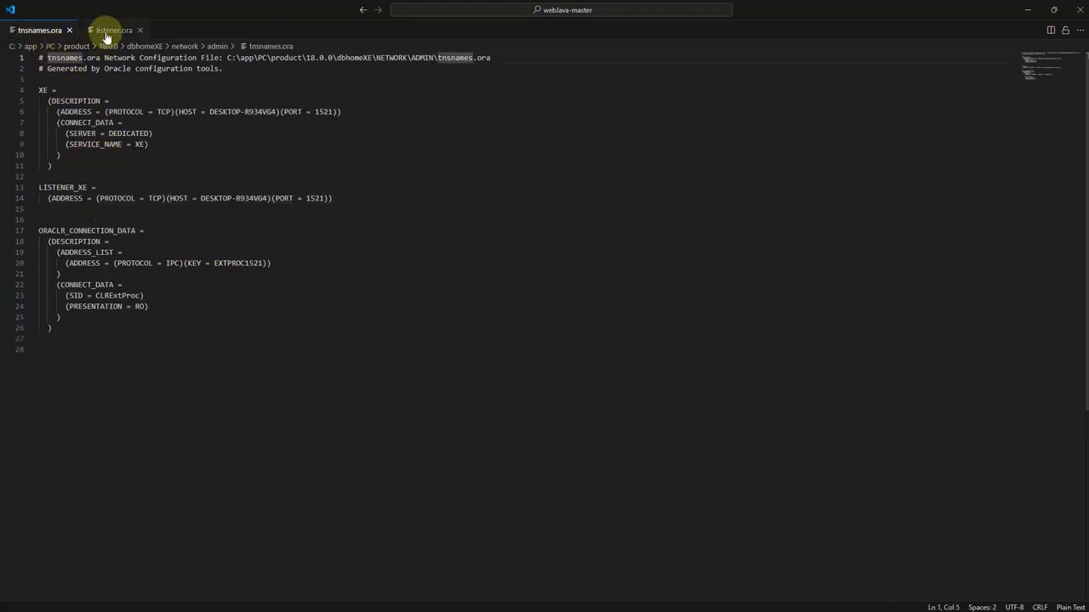
{"action": "left_click", "coordinate": [110, 30]}
{"action": "left_click", "coordinate": [142, 113]}
{"action": "double_click", "coordinate": [196, 253]}
{"action": "left_click", "coordinate": [221, 288]}
{"action": "left_click_drag", "start_coordinate": [215, 252], "coordinate": [268, 254]}
{"action": "left_click", "coordinate": [289, 252]}
{"action": "left_click", "coordinate": [223, 252]}
{"action": "left_click", "coordinate": [267, 254]}
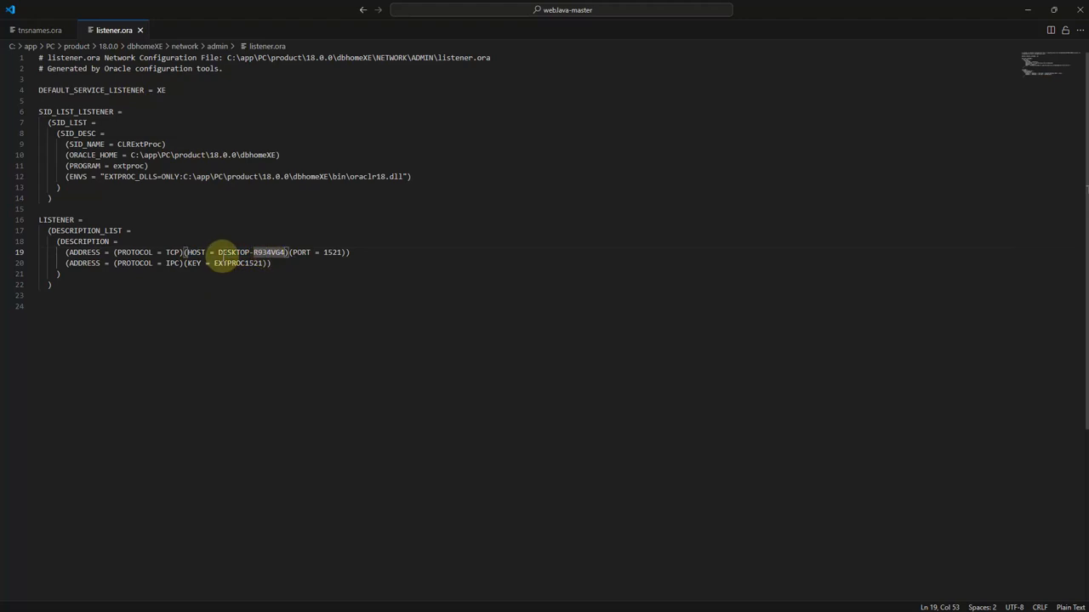
{"action": "left_click", "coordinate": [230, 273]}
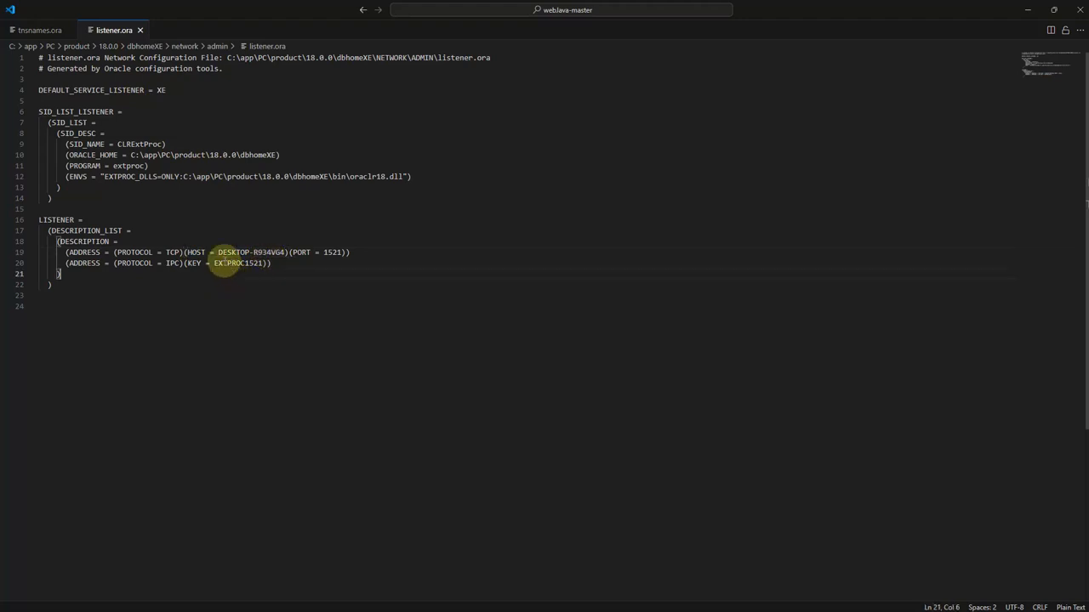
{"action": "left_click_drag", "start_coordinate": [219, 253], "coordinate": [285, 253]}
{"action": "left_click", "coordinate": [278, 265]}
{"action": "left_click", "coordinate": [267, 240]}
{"action": "left_click", "coordinate": [279, 263]}
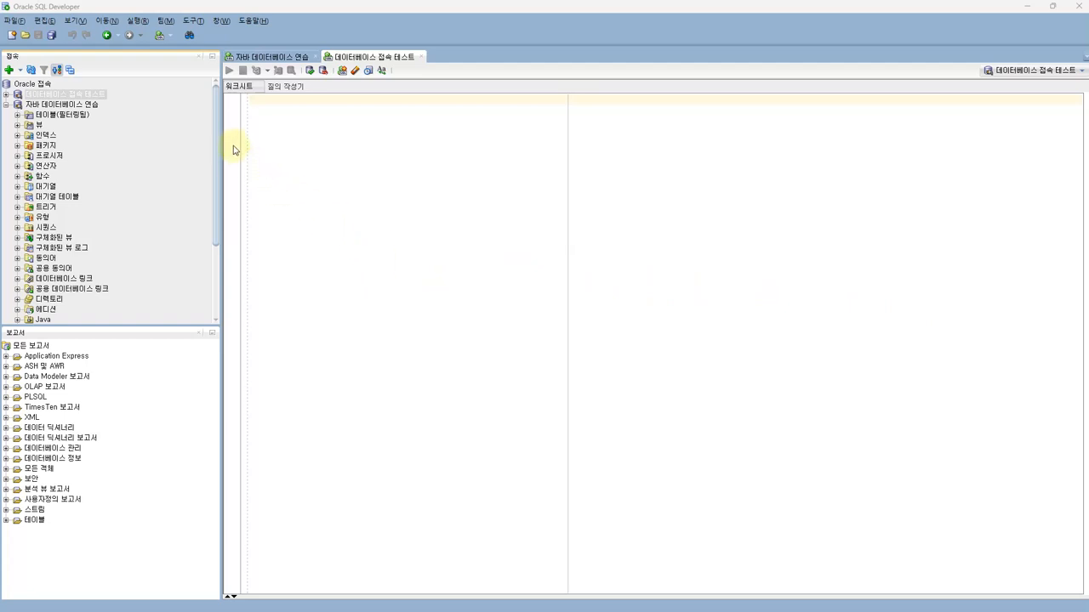
Fill in a new connection aaa with username C##user1 and test it against localhost
{"action": "left_click", "coordinate": [32, 71]}
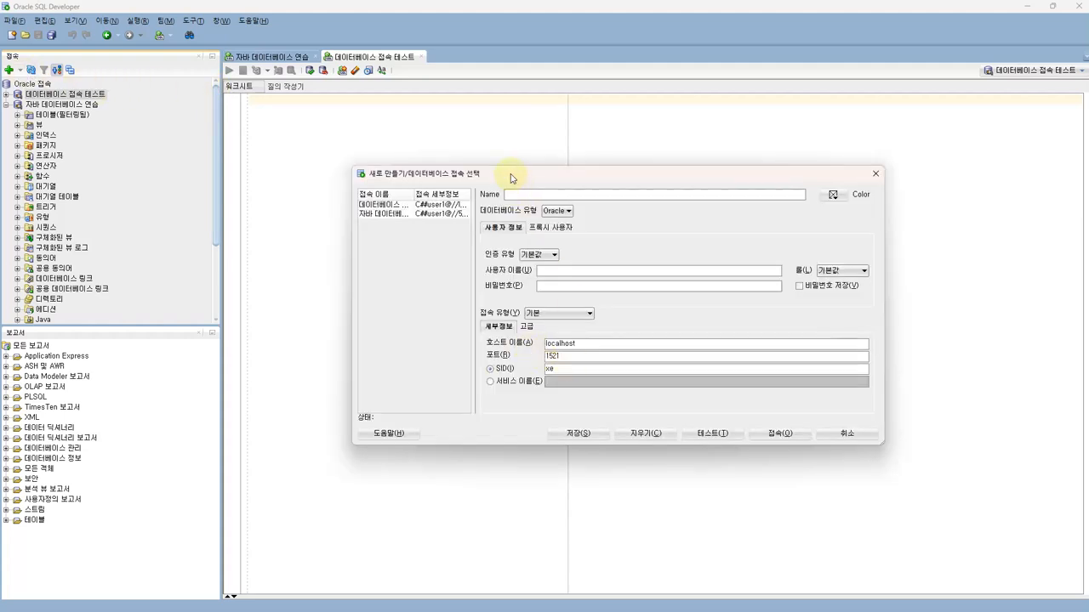
{"action": "left_click_drag", "start_coordinate": [510, 174], "coordinate": [500, 157]}
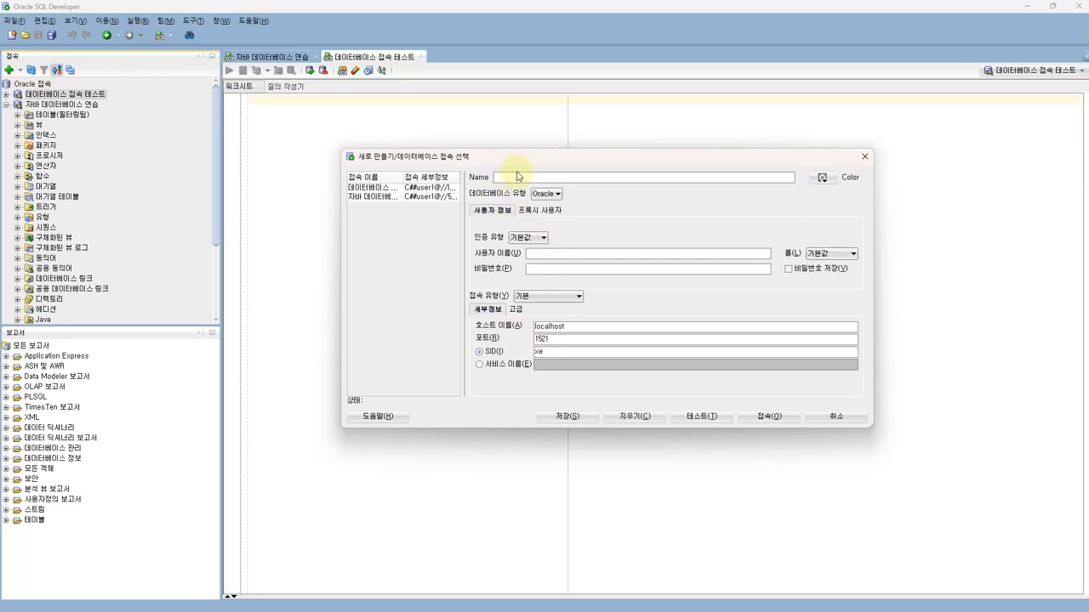
{"action": "type", "text": "C##user1"}
{"action": "left_click", "coordinate": [539, 268]}
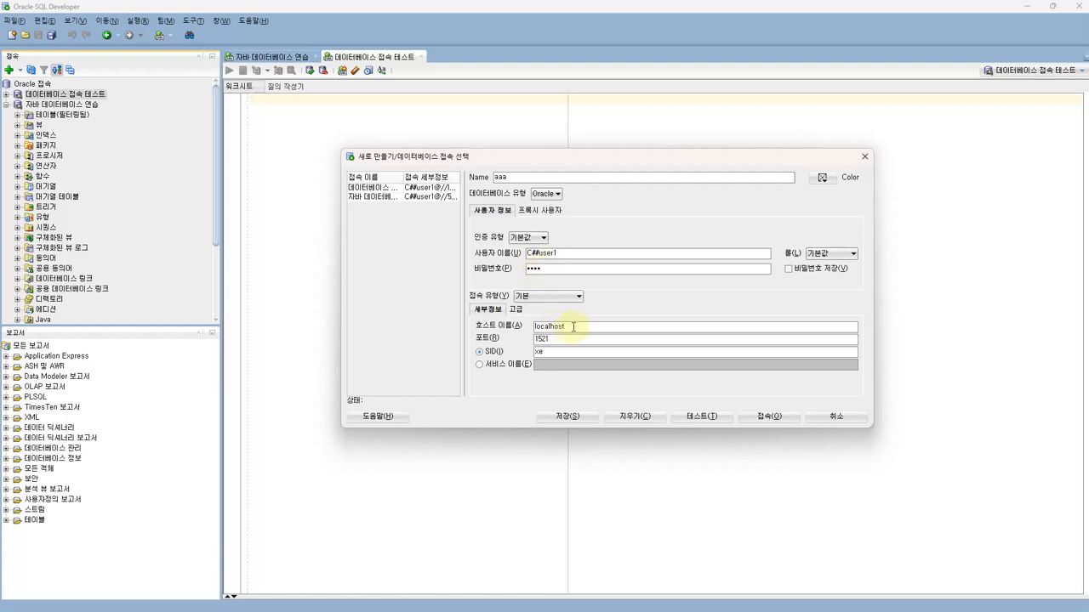
{"action": "left_click_drag", "start_coordinate": [568, 326], "coordinate": [522, 325]}
{"action": "left_click", "coordinate": [687, 415]}
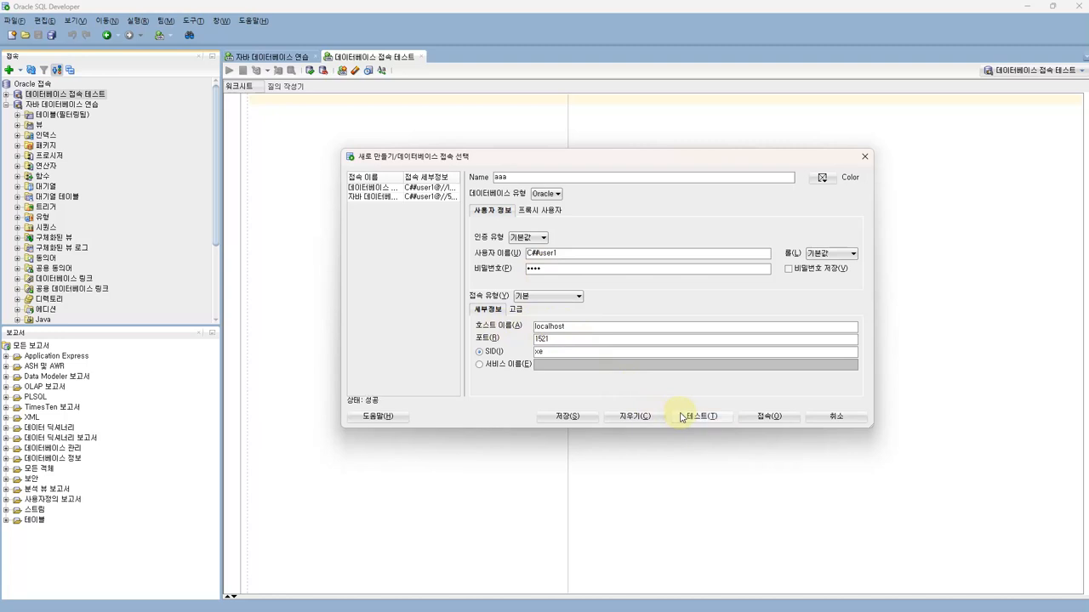
Paste the IP address over localhost in Hostname and test the connection again
{"action": "left_click_drag", "start_coordinate": [568, 327], "coordinate": [508, 325]}
{"action": "type", "text": "59.5.237.78"}
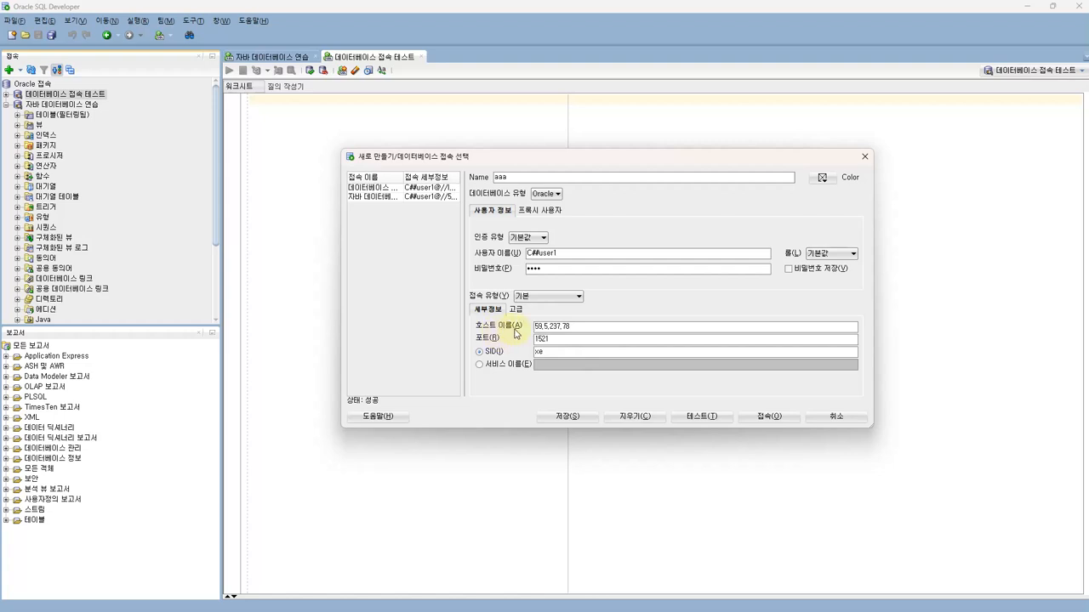
{"action": "left_click_drag", "start_coordinate": [575, 328], "coordinate": [519, 325]}
{"action": "left_click", "coordinate": [701, 417]}
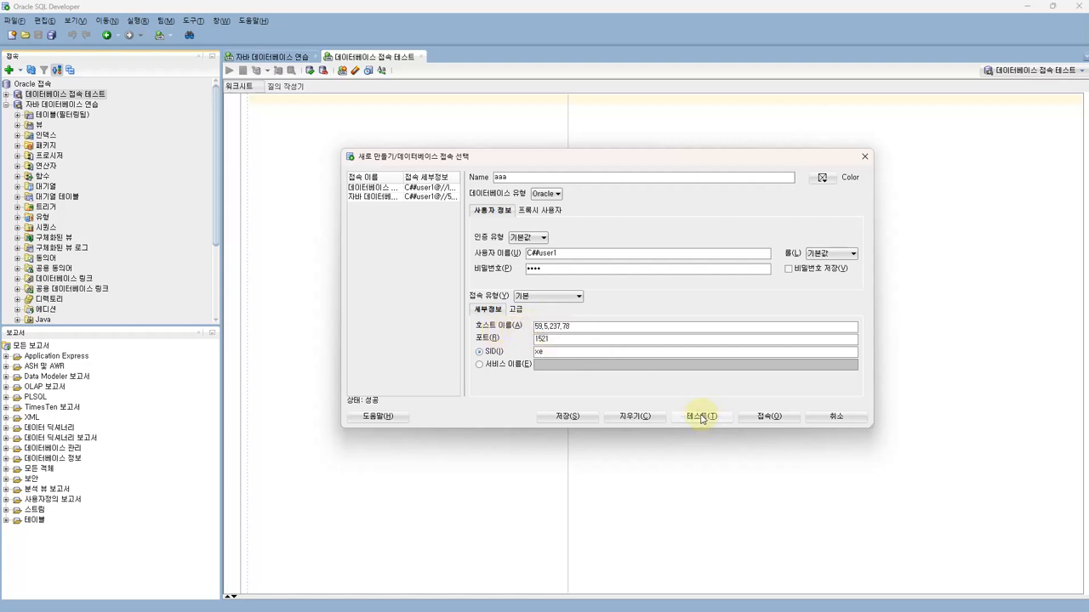
{"action": "left_click_drag", "start_coordinate": [572, 328], "coordinate": [508, 336]}
{"action": "left_click", "coordinate": [593, 326]}
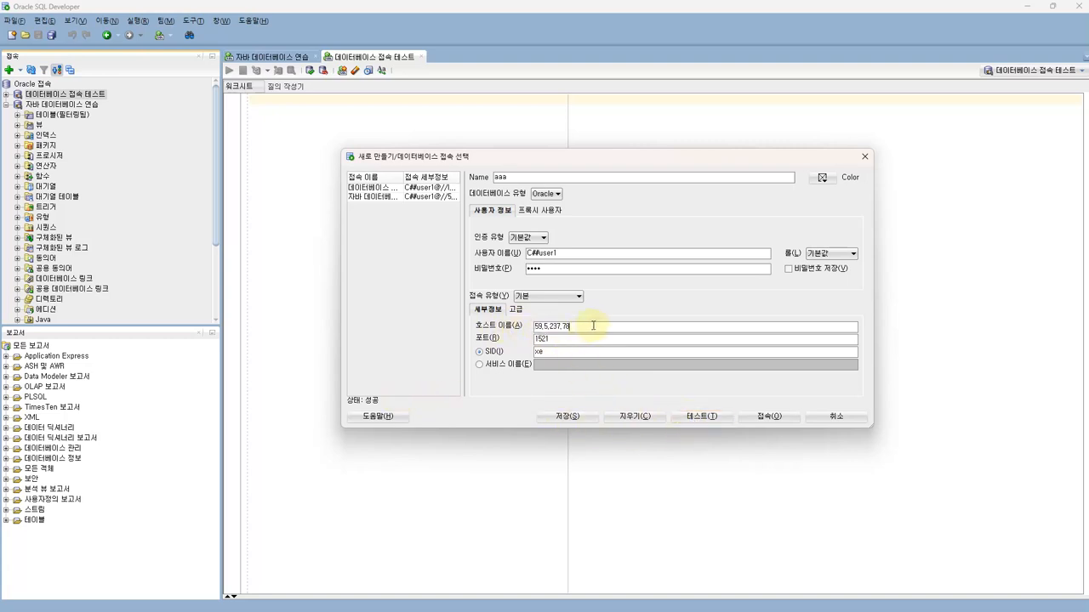
{"action": "left_click_drag", "start_coordinate": [581, 325], "coordinate": [533, 326]}
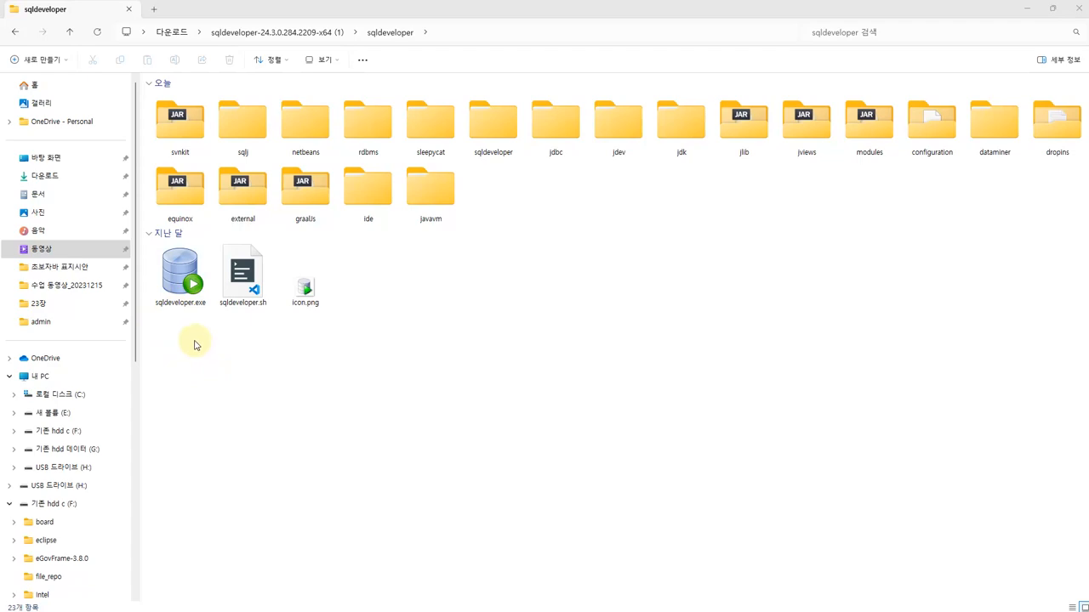
Pin sqldeveloper.exe from the extracted sqldeveloper folder to the taskbar
{"action": "left_click", "coordinate": [186, 293]}
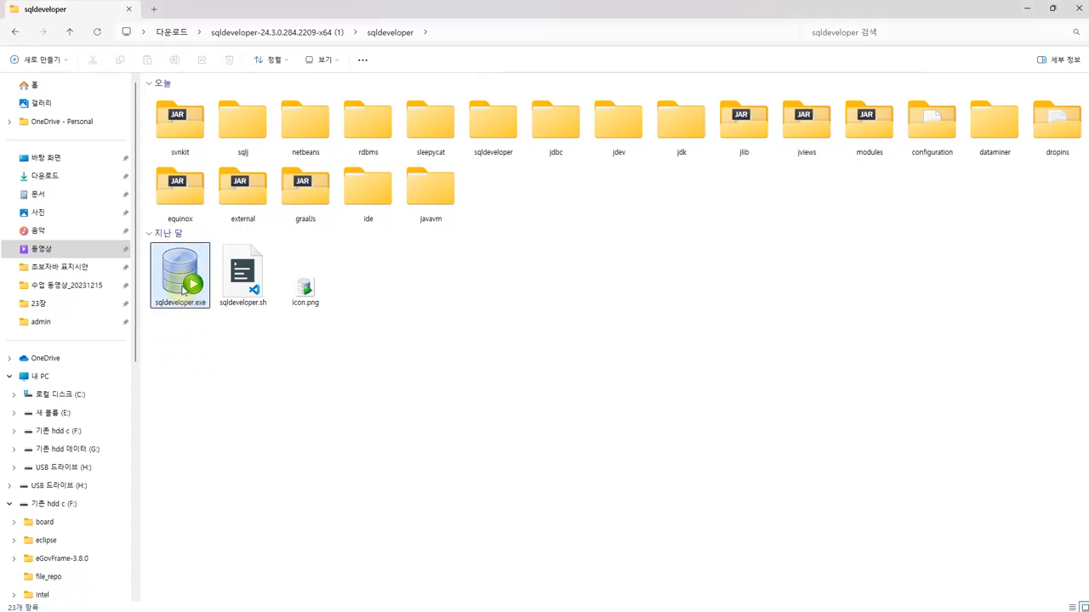
{"action": "left_click_drag", "start_coordinate": [185, 294], "coordinate": [250, 605]}
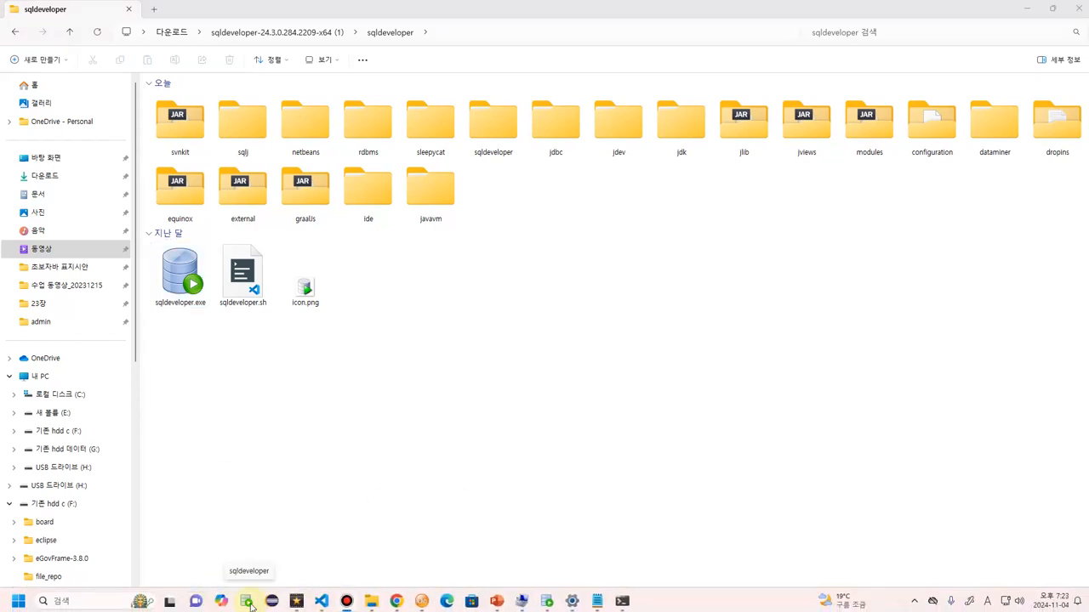